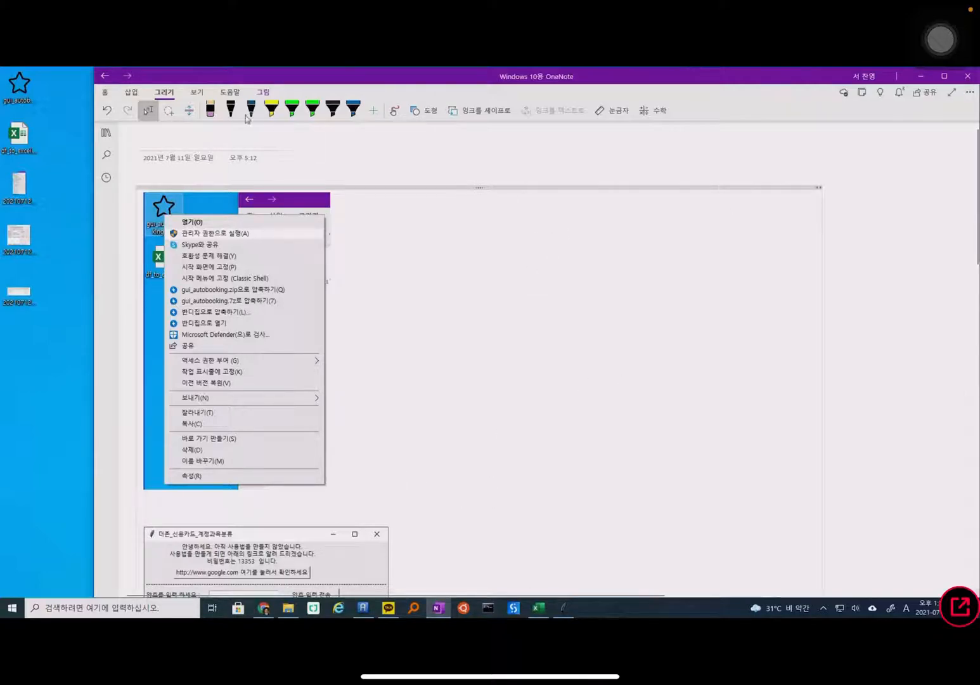
- Select the automation tool's program file and view its right-click options
left_click(20, 89)
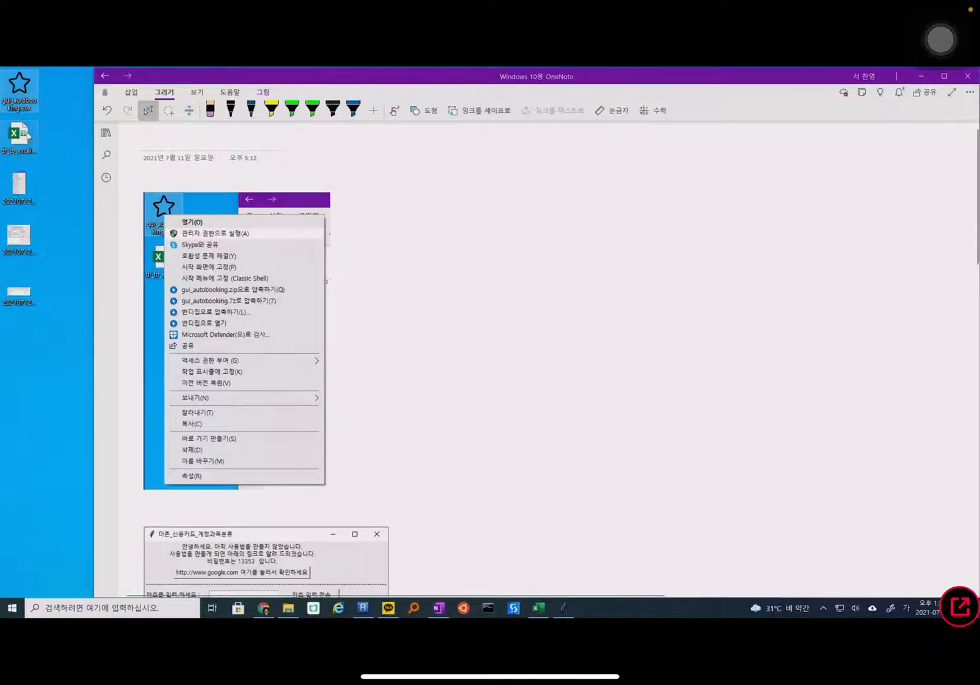
left_click(29, 138)
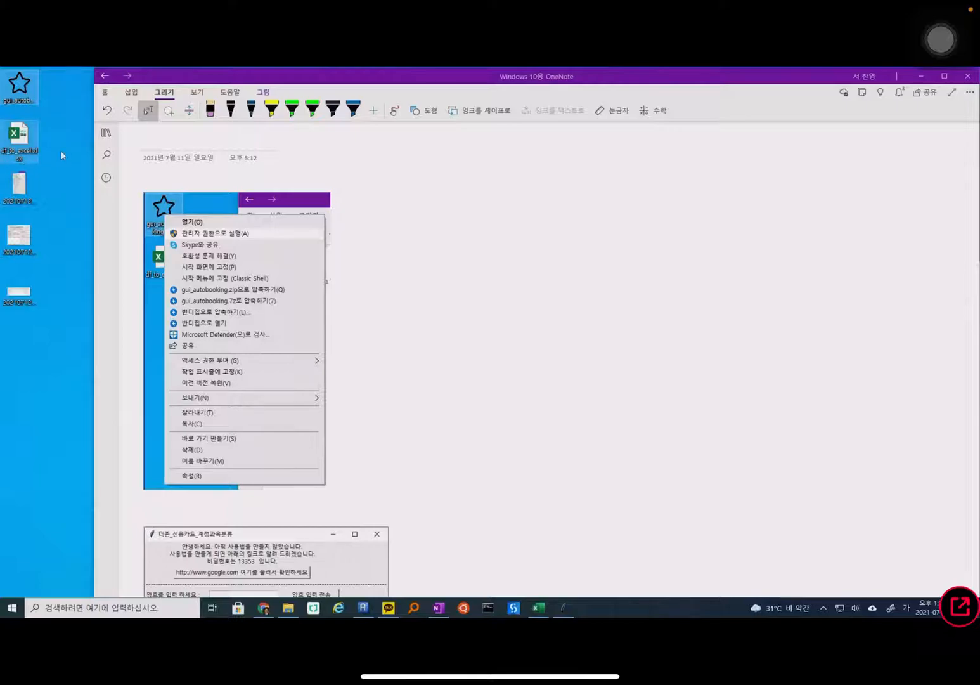
left_click(33, 95)
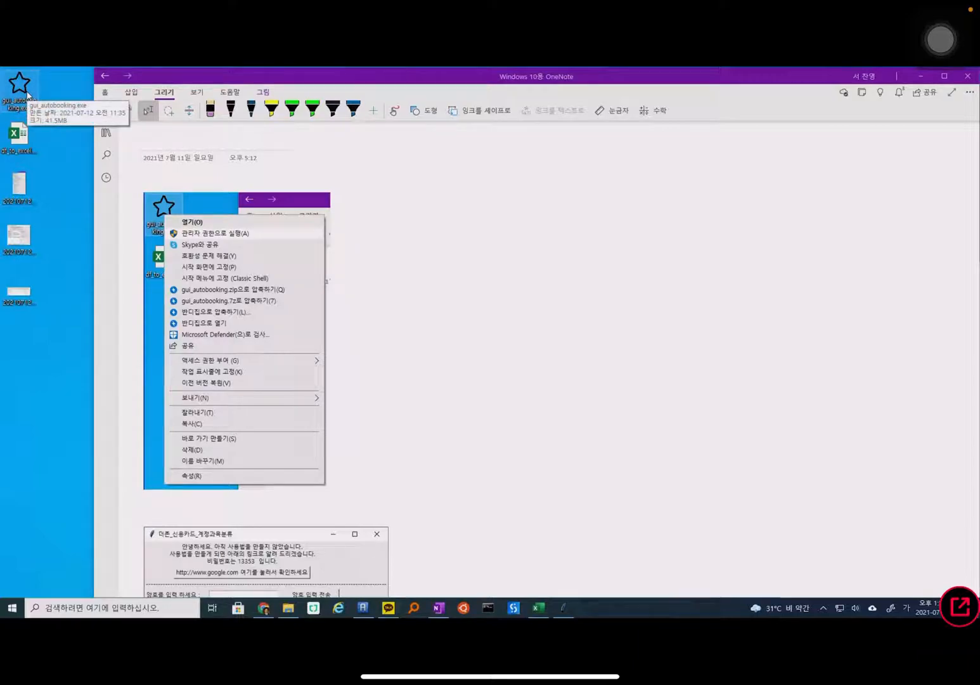
right_click(28, 94)
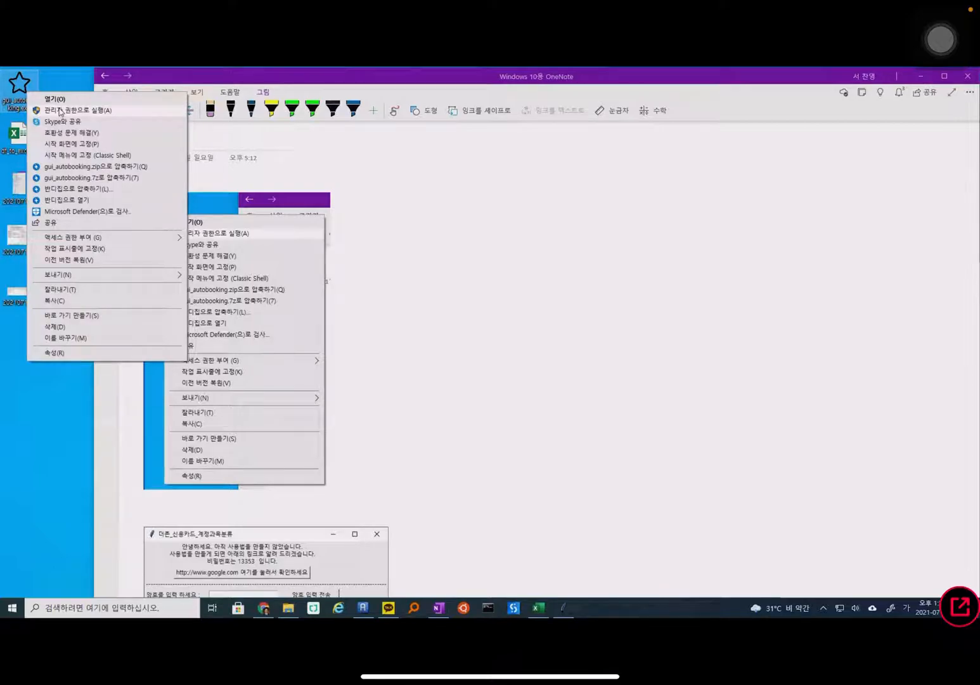
left_click(393, 172)
- Review the OneNote page's screenshots, then bring the Smart A window to the front
scroll(397, 190, "down", 7)
scroll(396, 211, "up", 3)
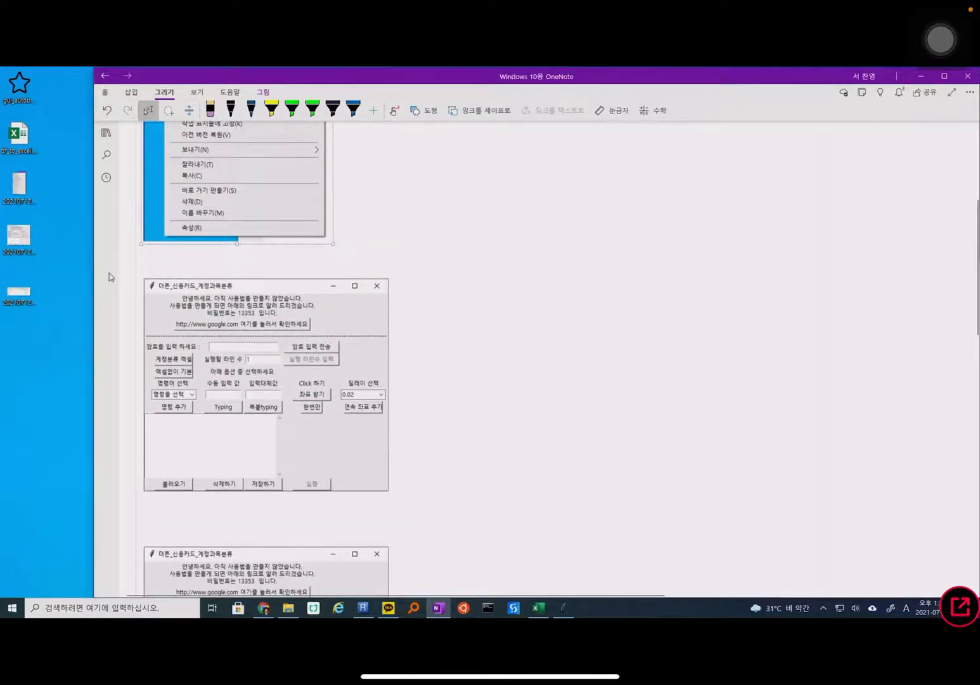
left_click(434, 508)
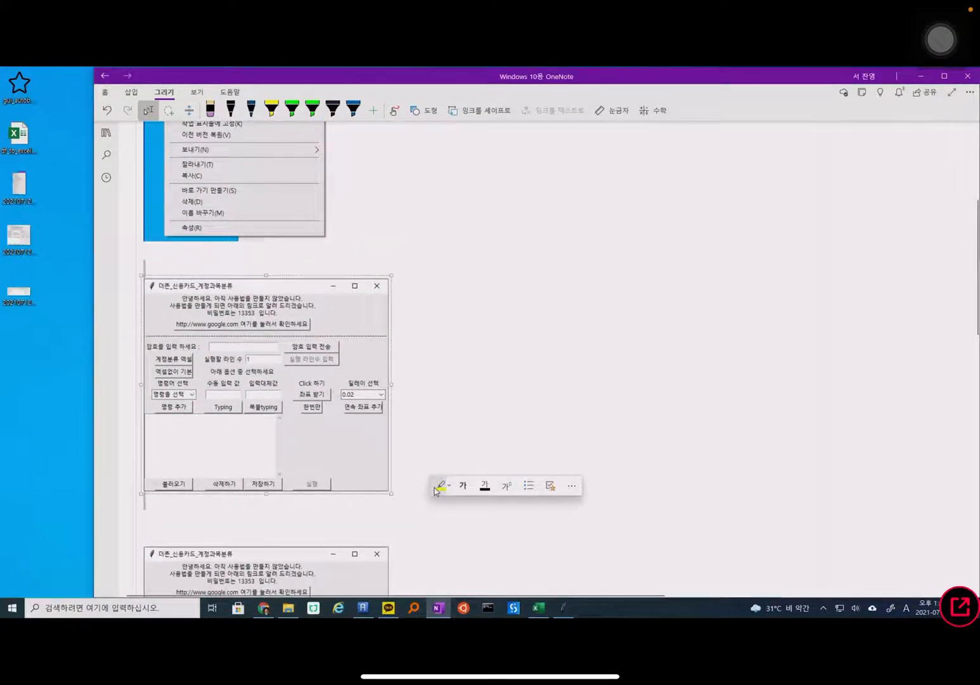
left_click(450, 348)
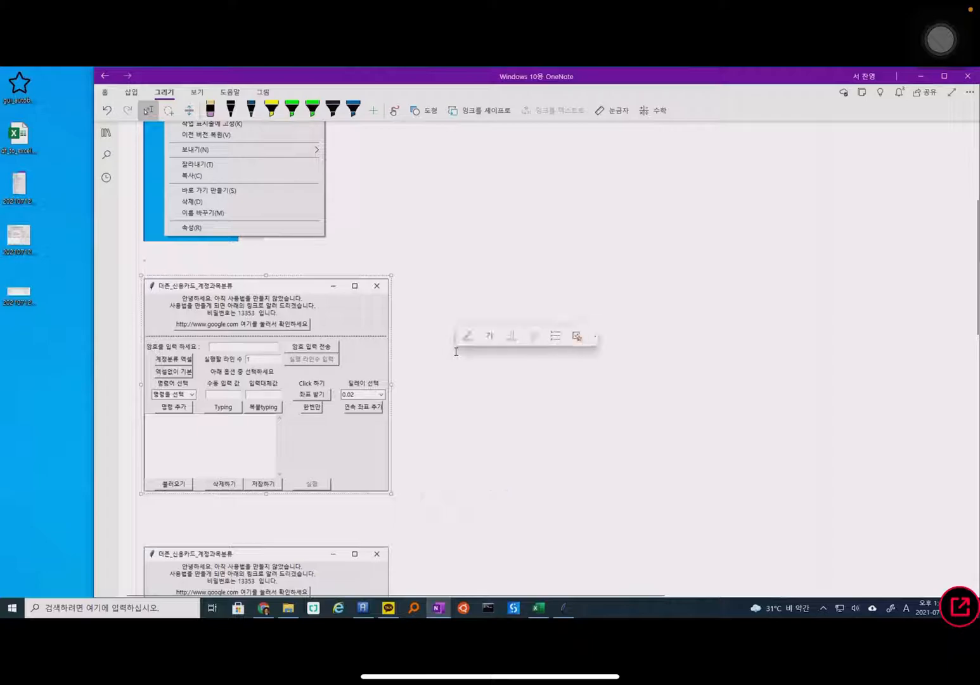
scroll(333, 310, "up", 4)
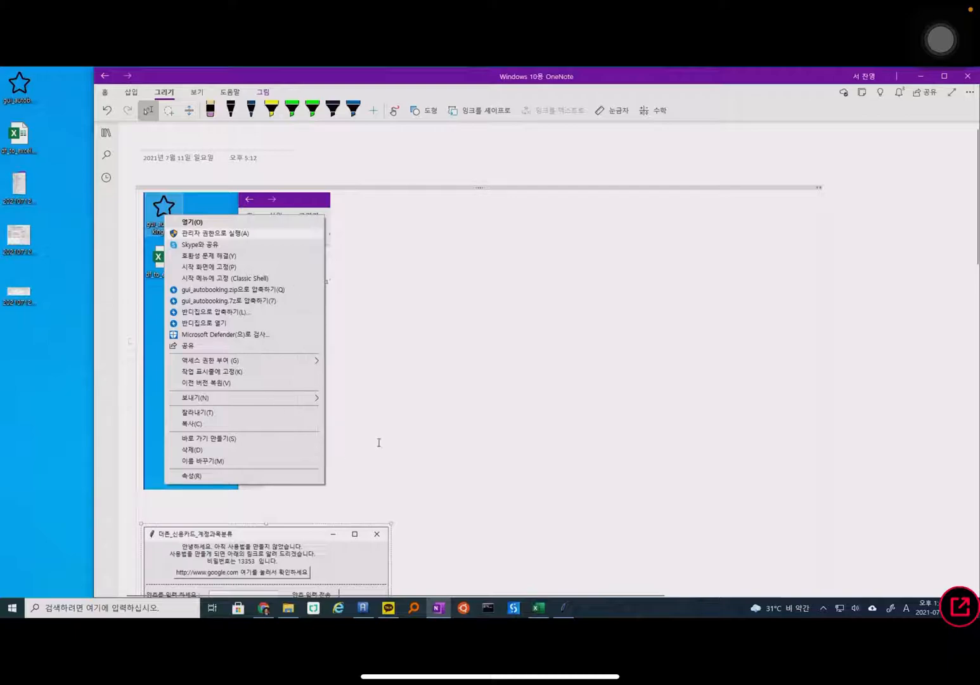
left_click(365, 608)
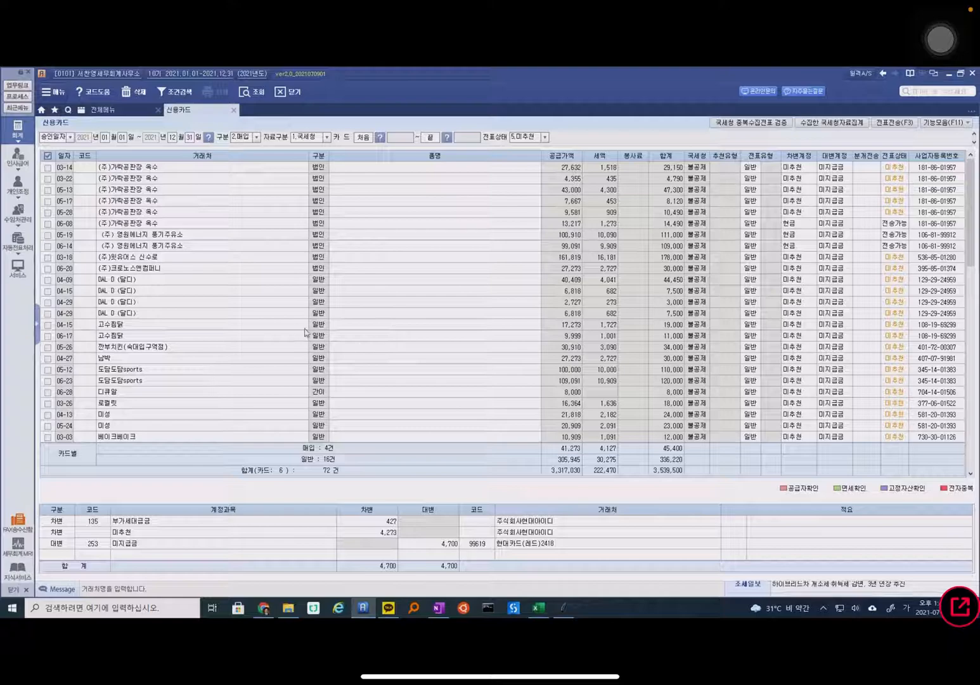
left_click(190, 178)
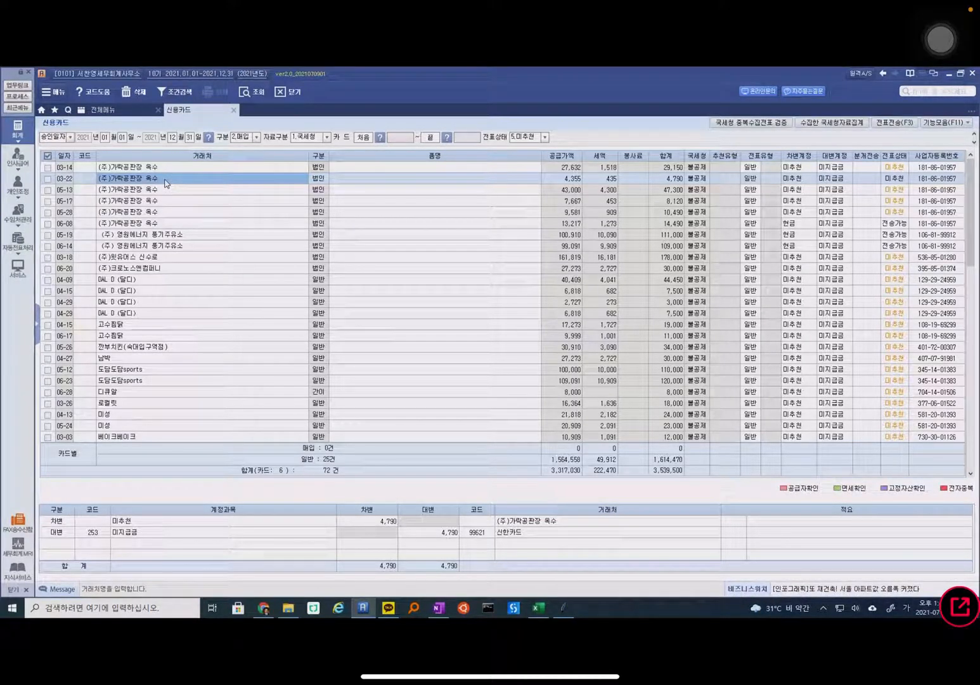
left_click(138, 233)
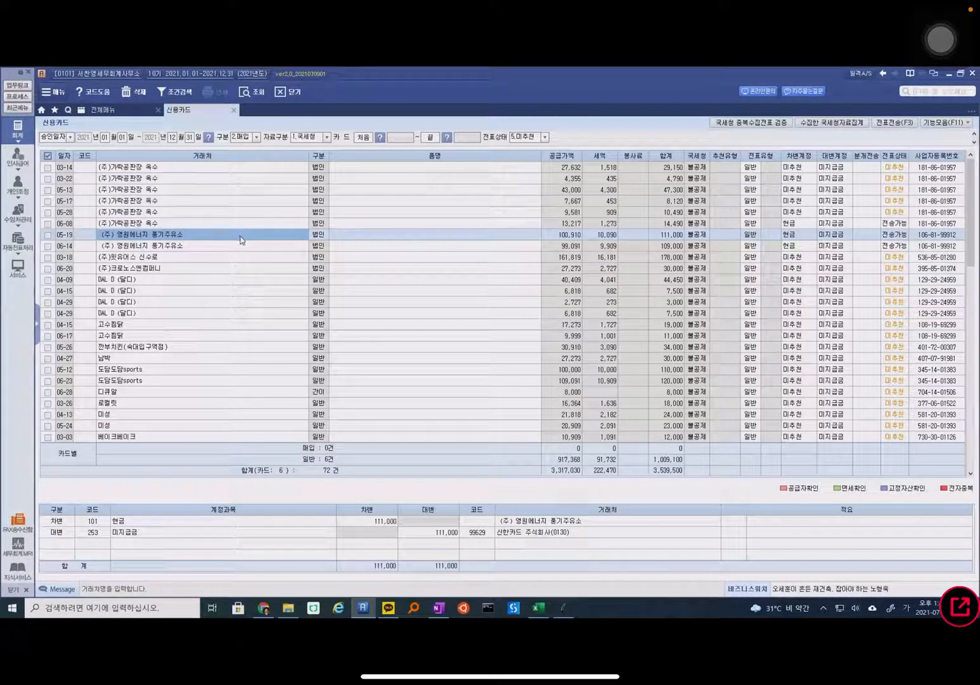
left_click(139, 327)
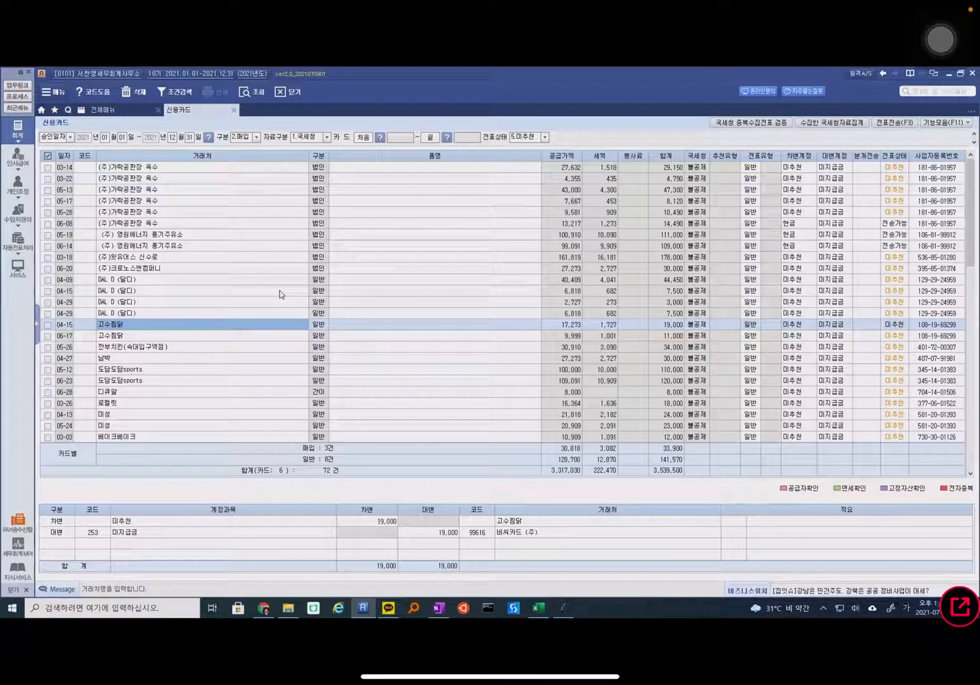
left_click(184, 236)
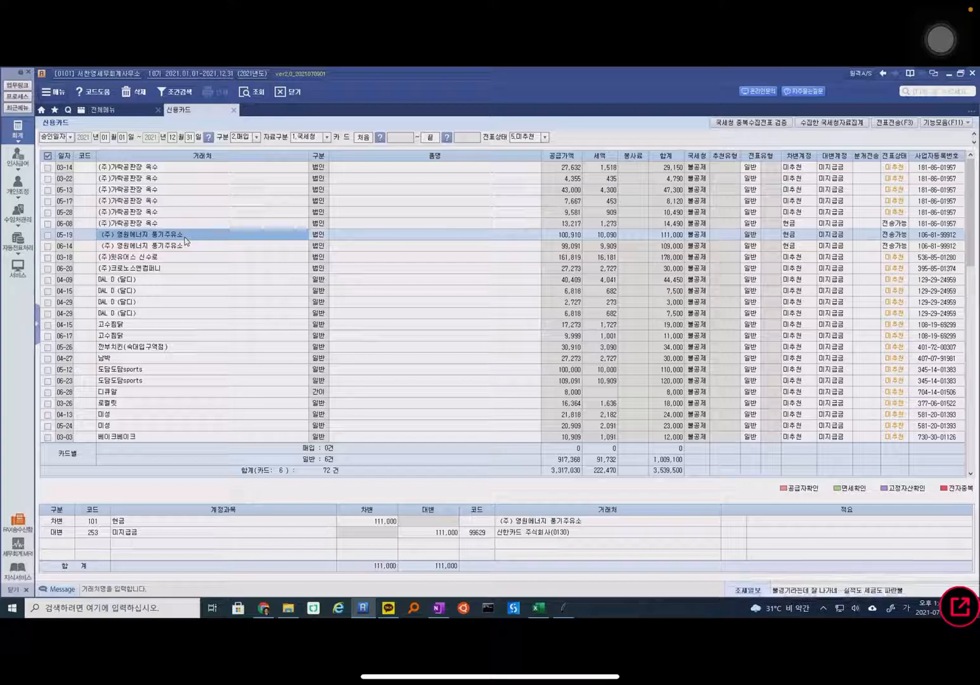
left_click(794, 235)
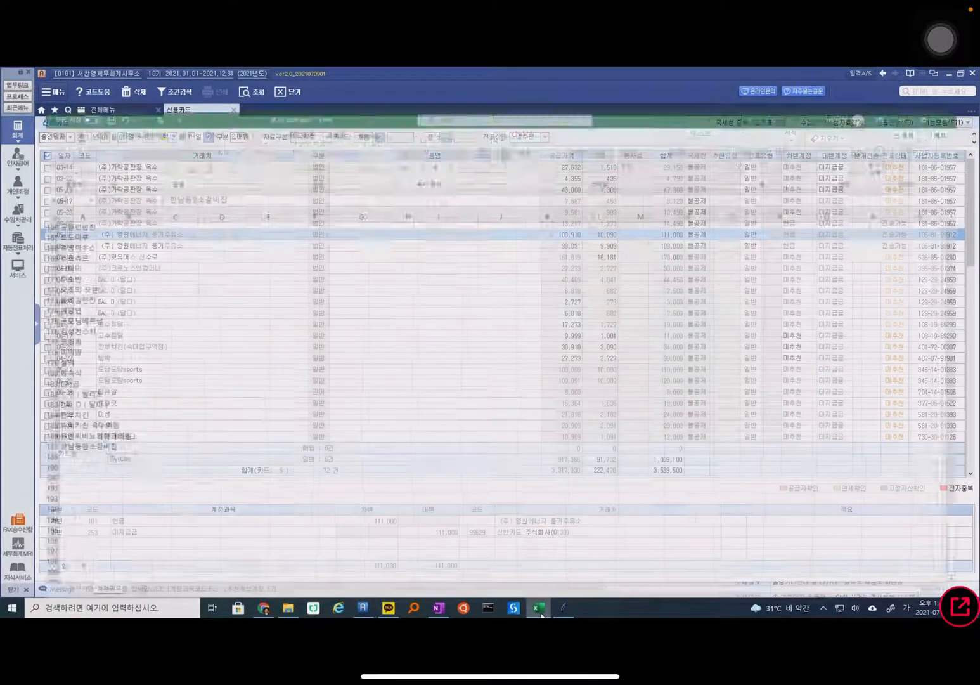
left_click(539, 608)
left_click_drag(975, 507, 965, 198)
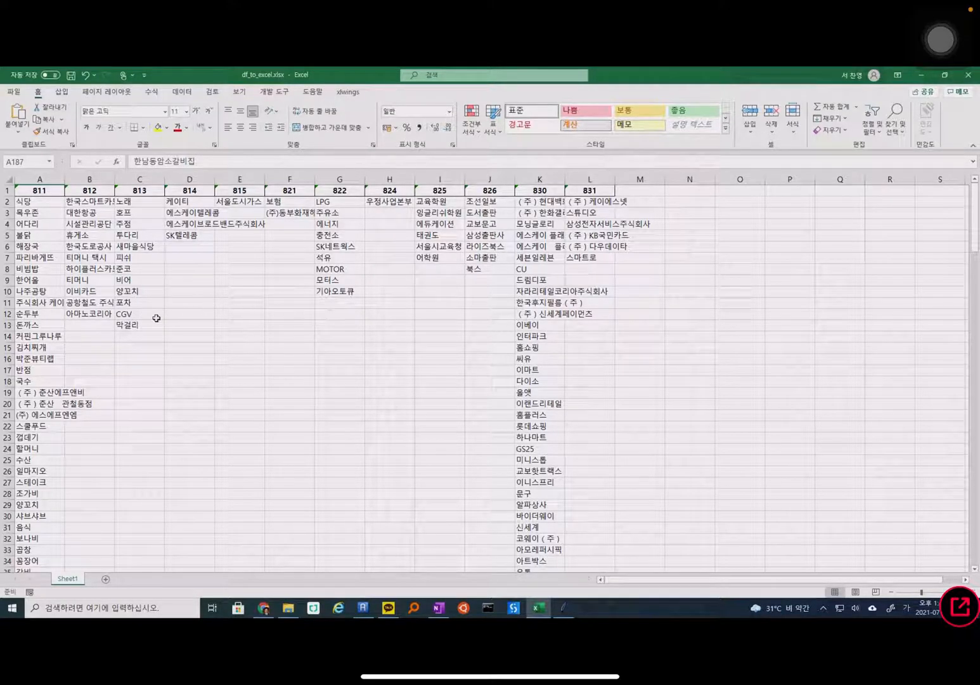
left_click(42, 273)
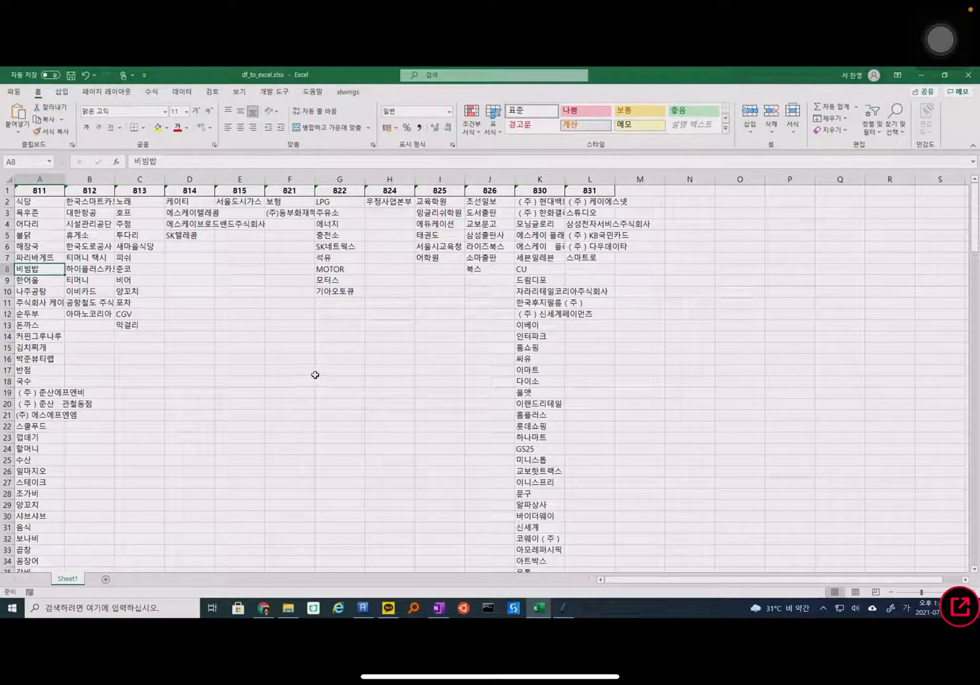
left_click(7, 191)
left_click(35, 188)
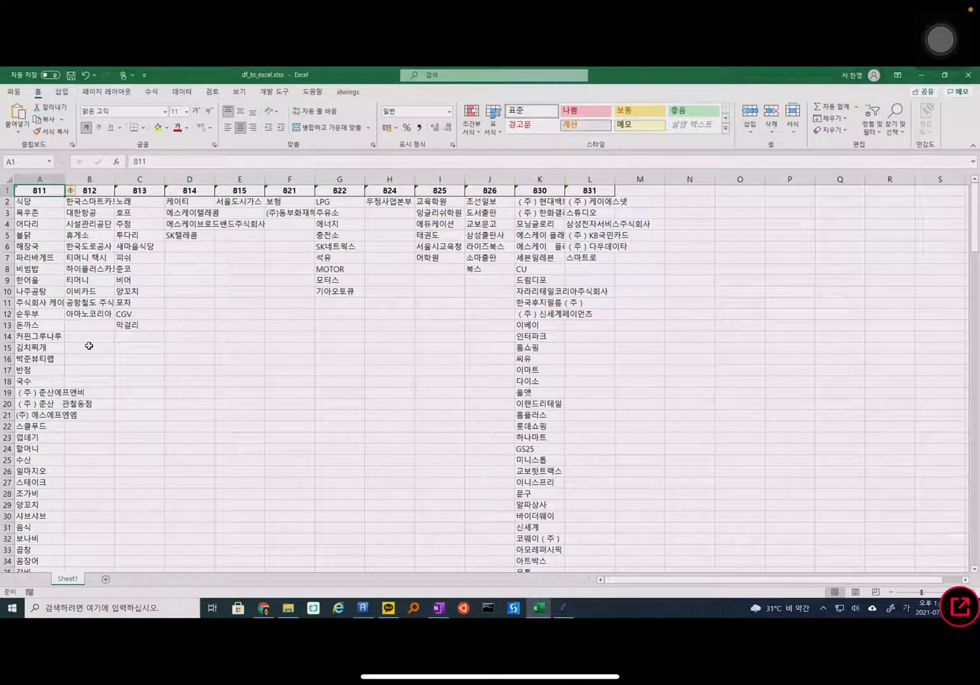
left_click(189, 203)
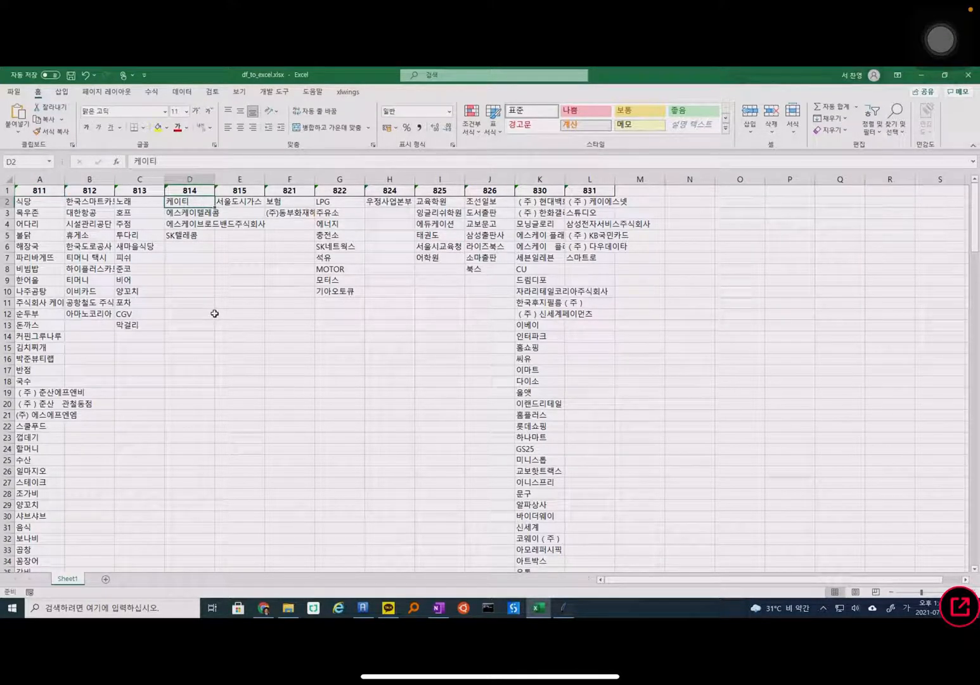
key("Up")
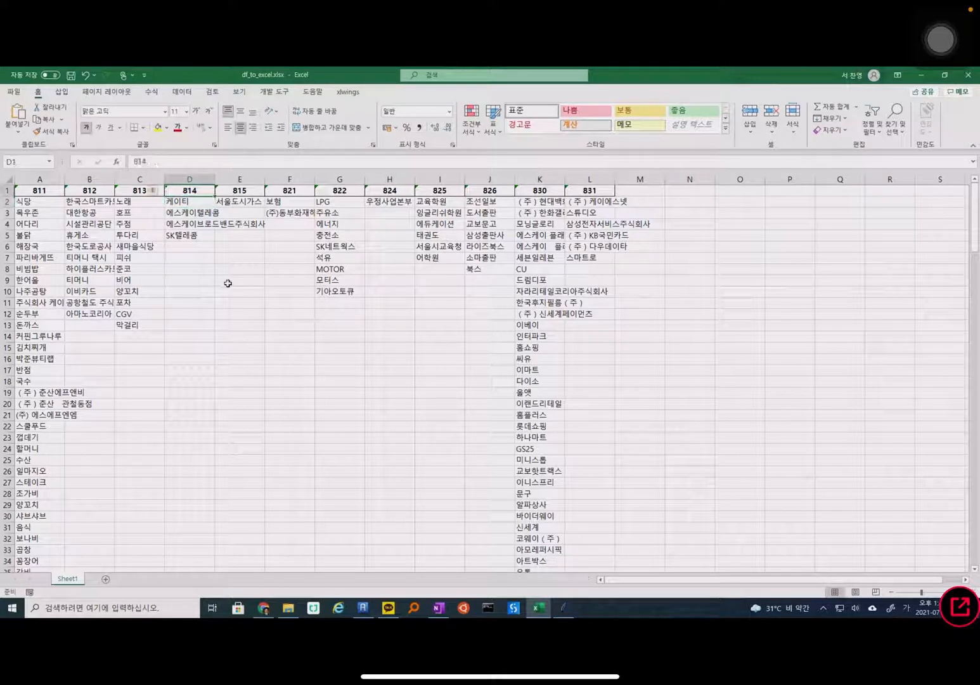
left_click_drag(340, 202, 340, 280)
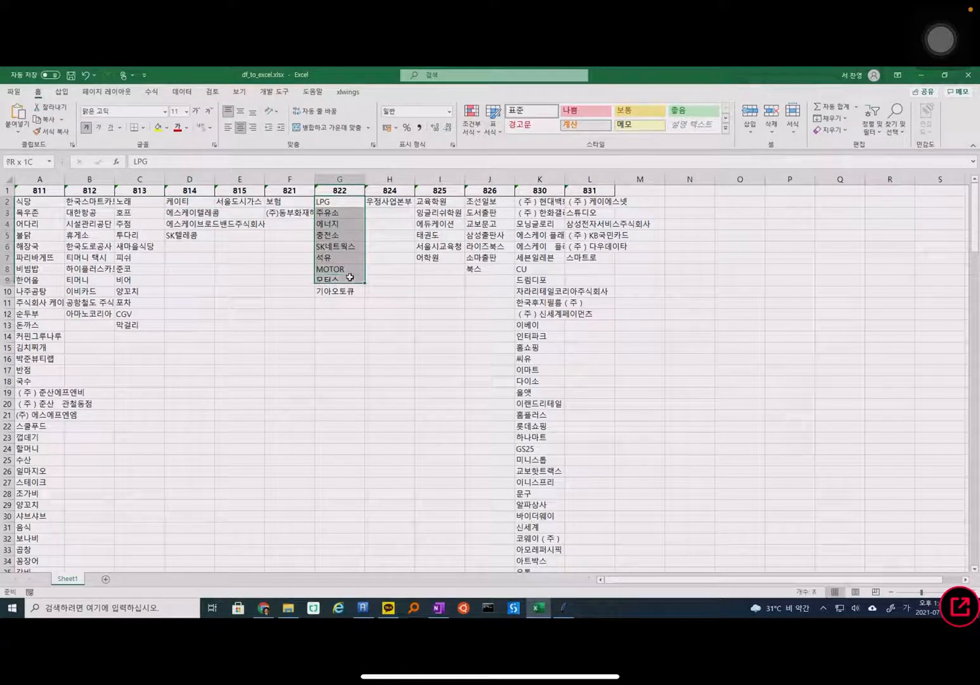
left_click(339, 236)
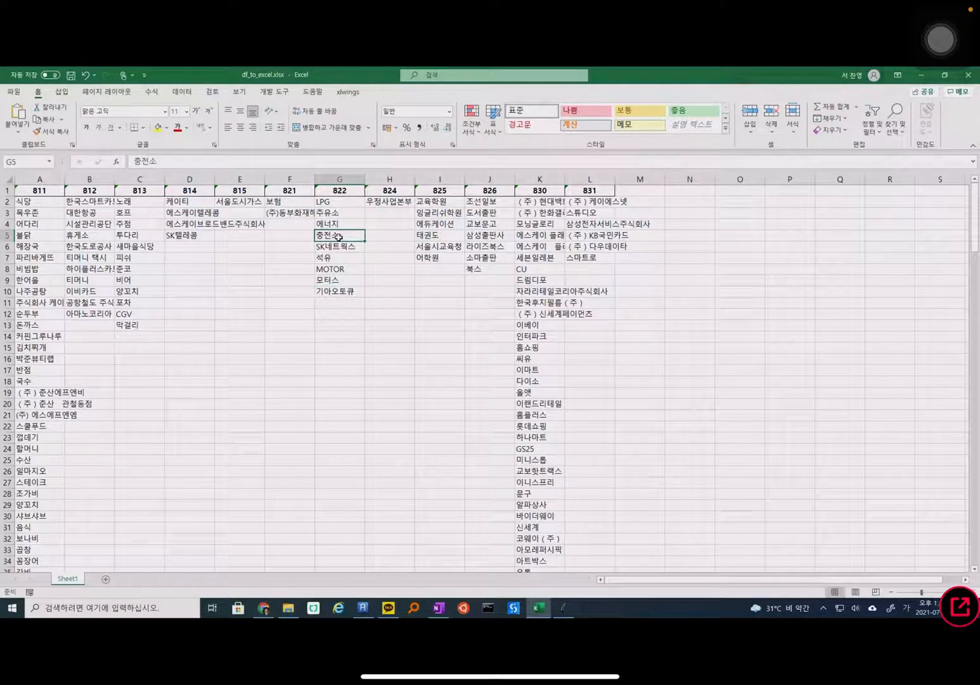
left_click(337, 190)
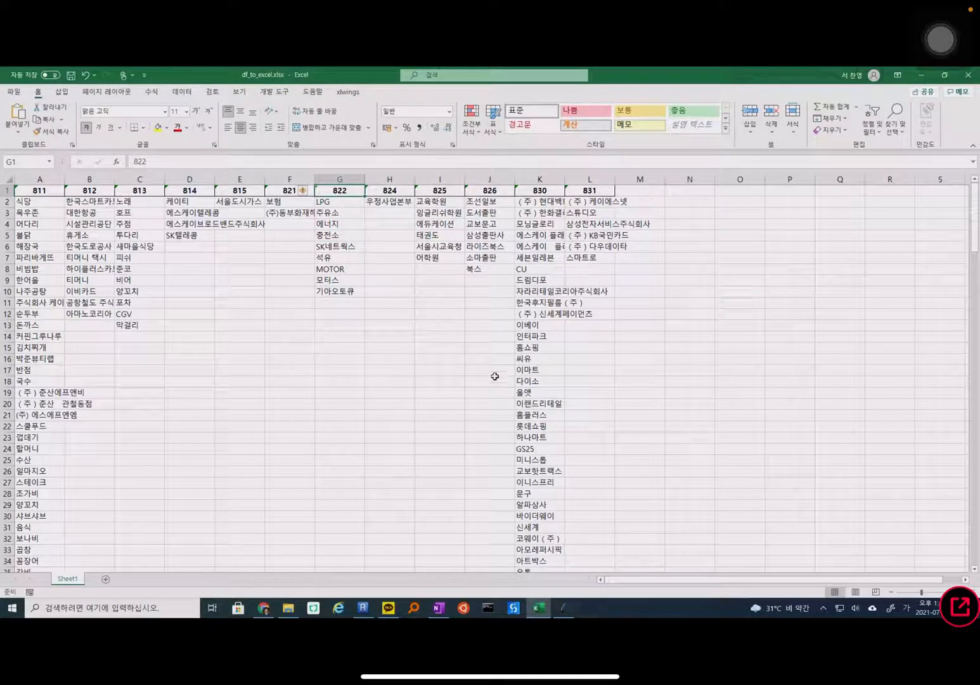
left_click(533, 347)
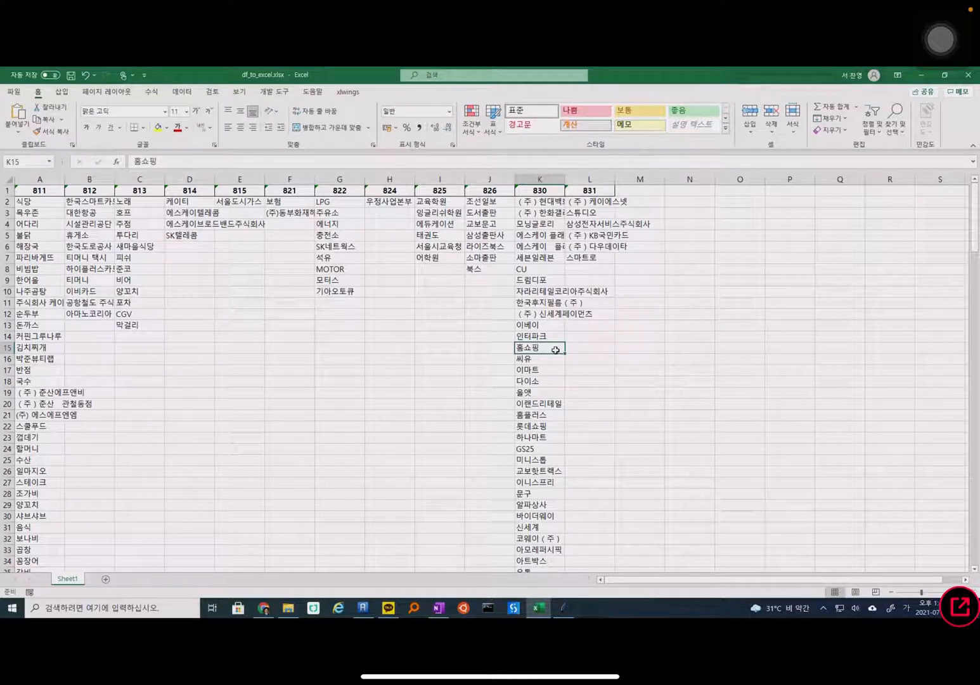
left_click(535, 191)
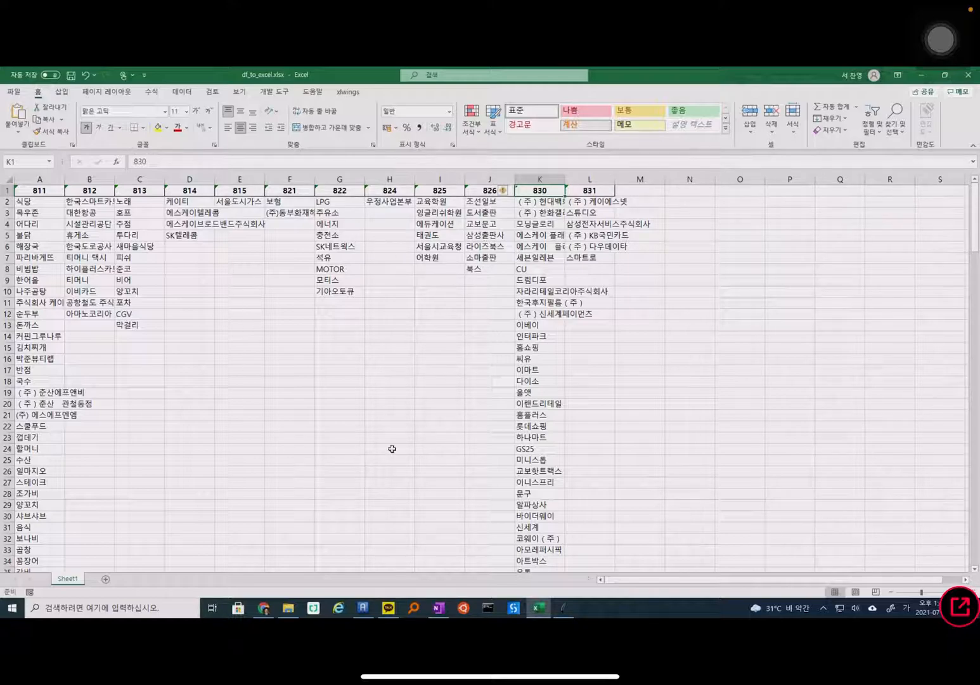
left_click(367, 611)
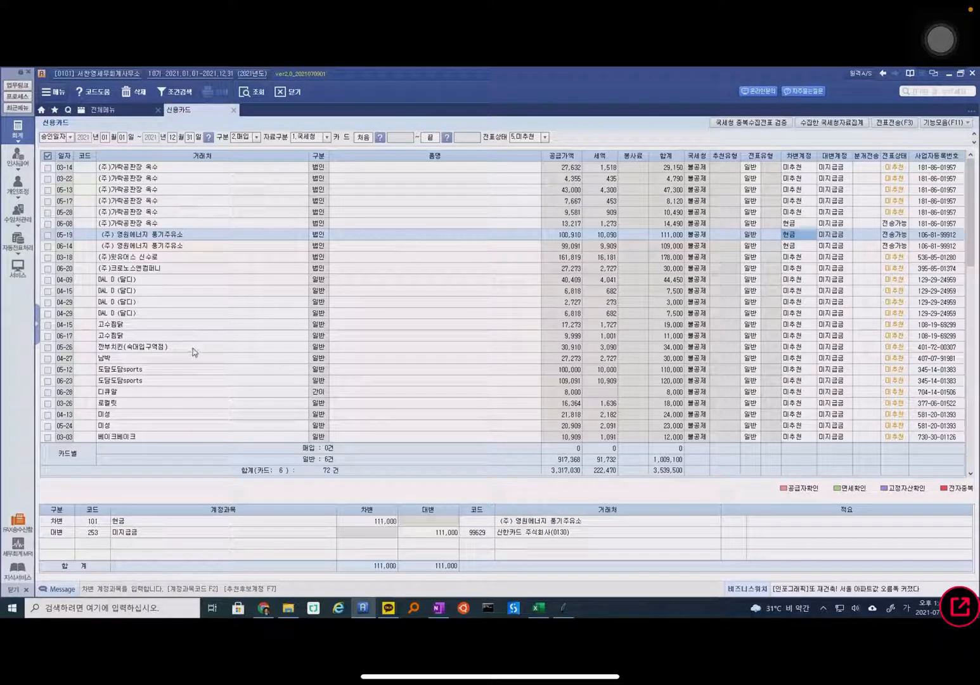
- Check the 04-26 세미네 purchase and paste 세미네 into cell B13 under account 812
scroll(200, 335, "down", 3)
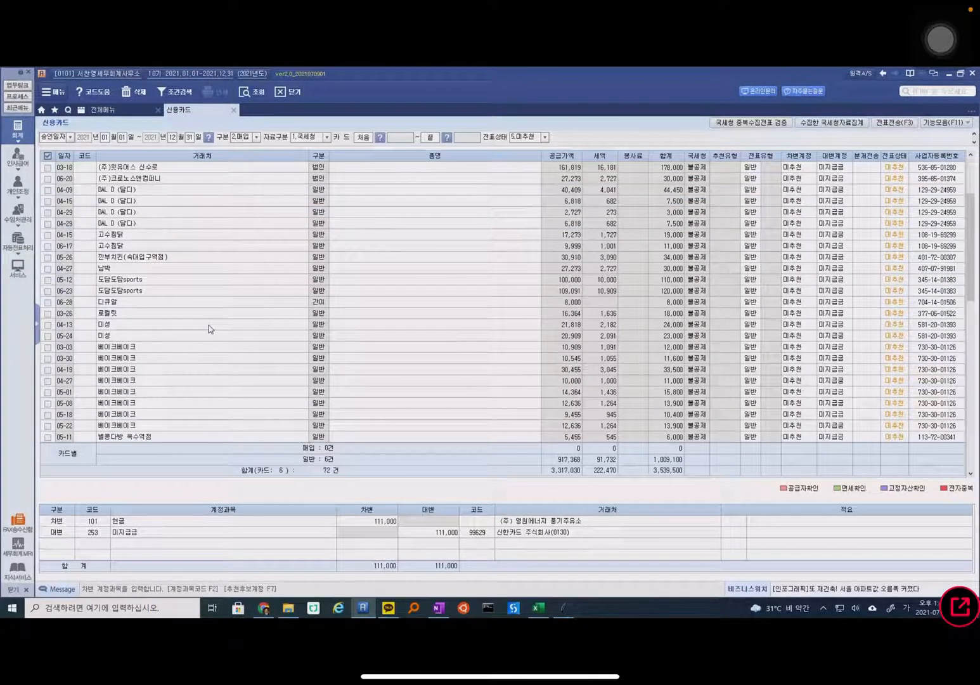
scroll(203, 330, "down", 5)
left_click(118, 348)
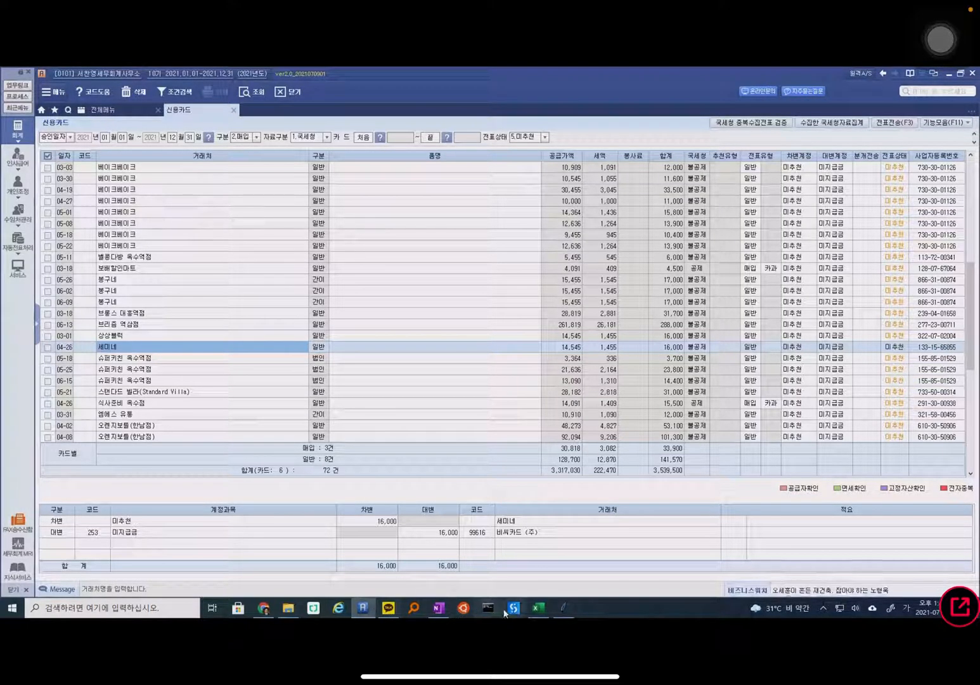
left_click(539, 608)
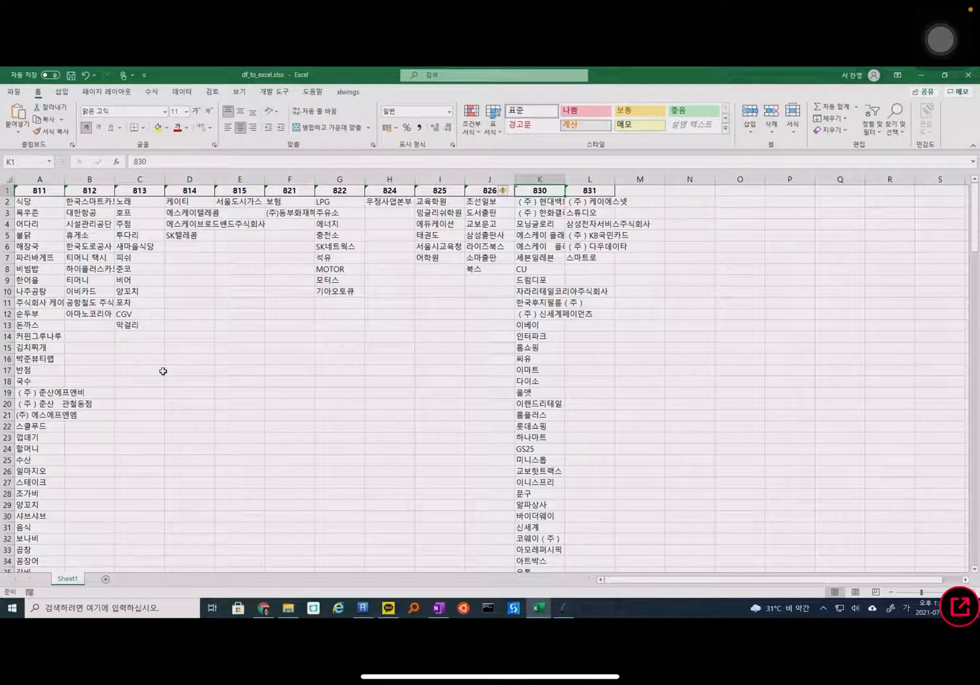
left_click(82, 327)
key("ctrl+v")
key("ctrl+z")
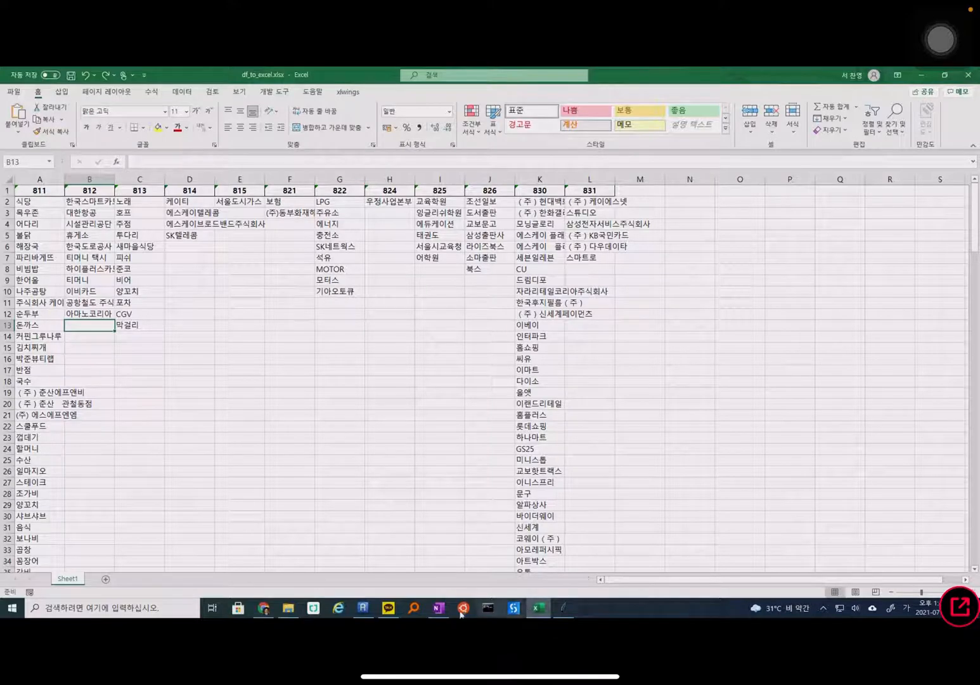
left_click(363, 608)
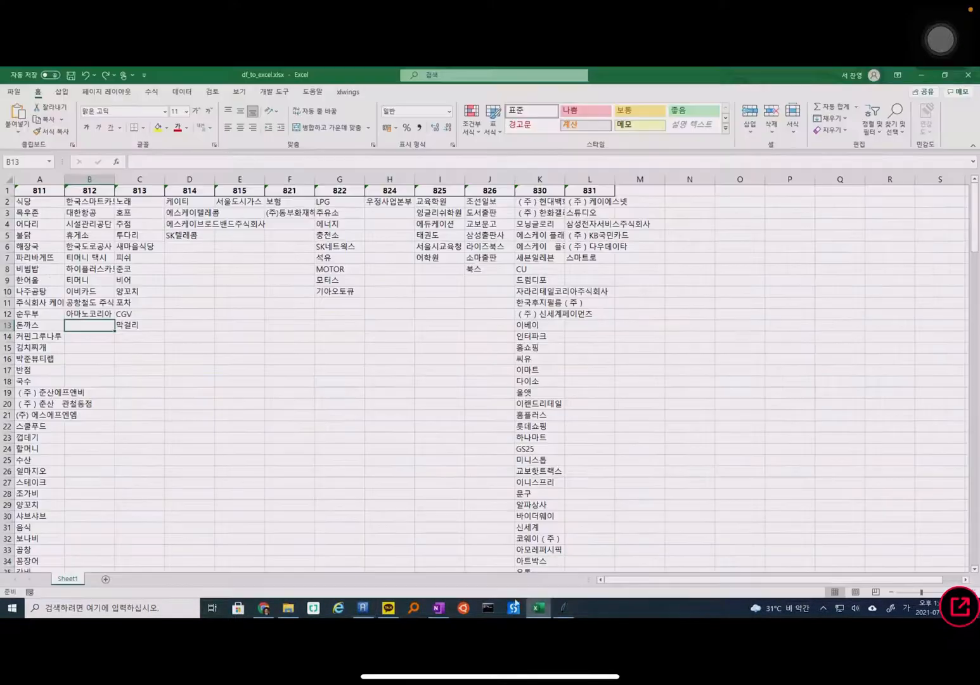
left_click(537, 607)
type("세미네")
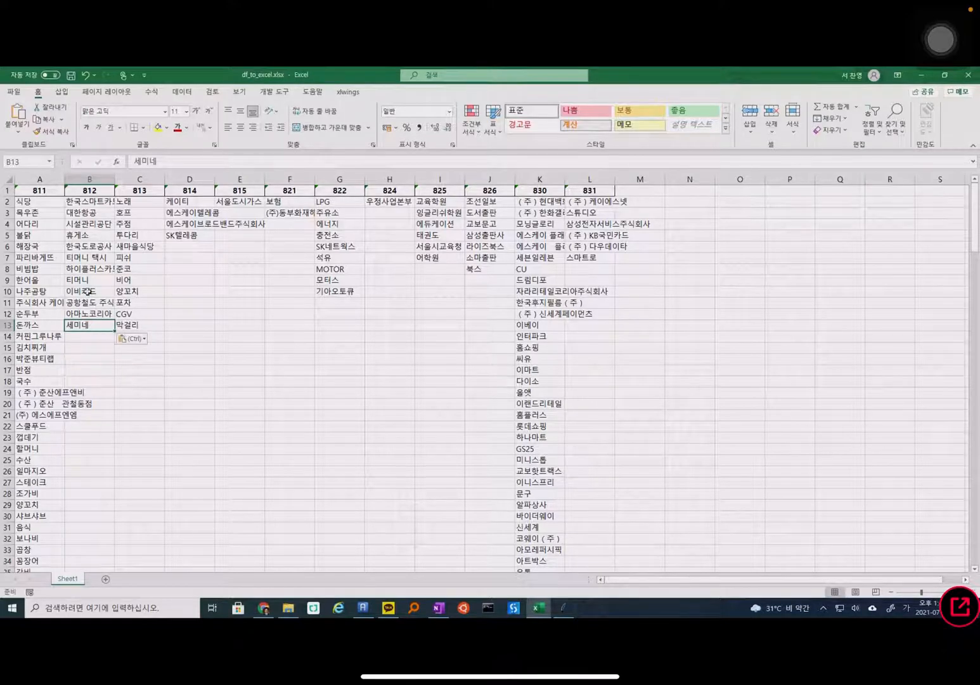
- Review entries like 티머니 in B9 and CU in K8, save, and close df_to_excel.xlsx
key("ctrl+Up")
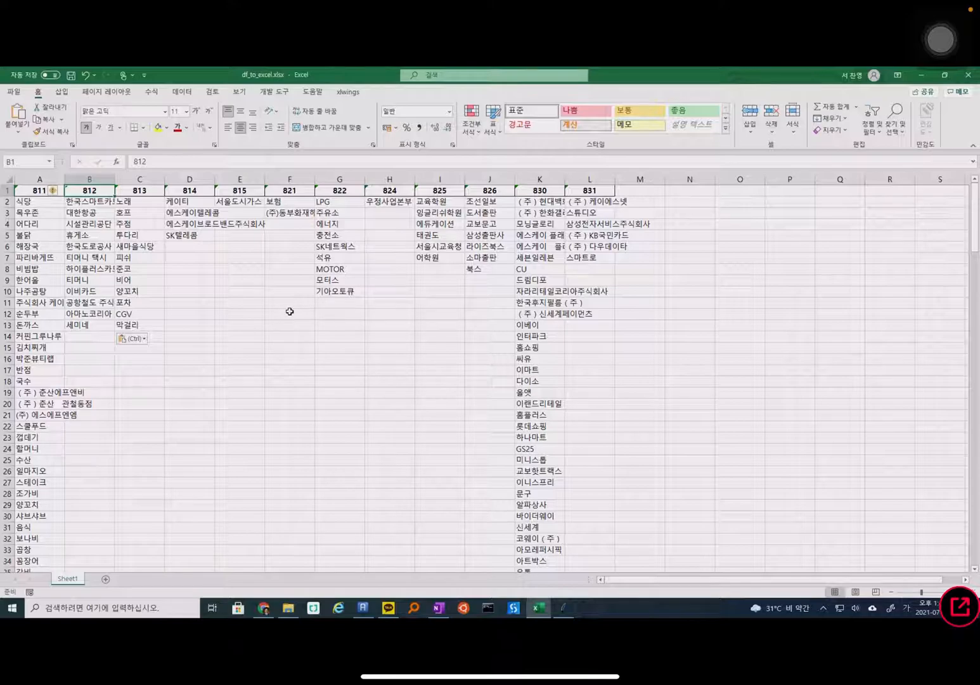
left_click(95, 281)
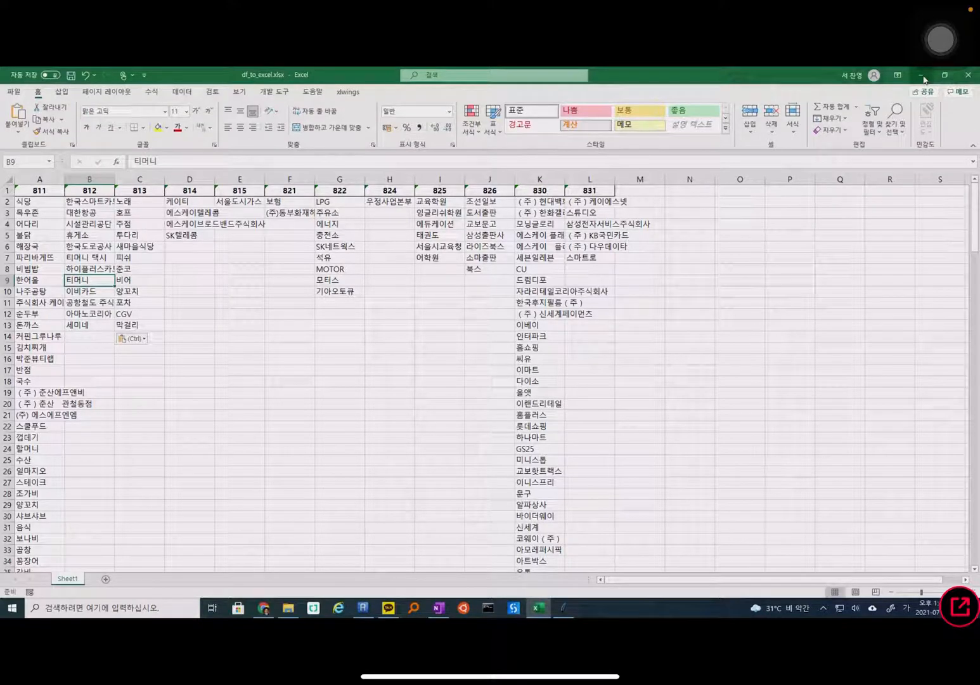
left_click(562, 267)
key("ctrl+s")
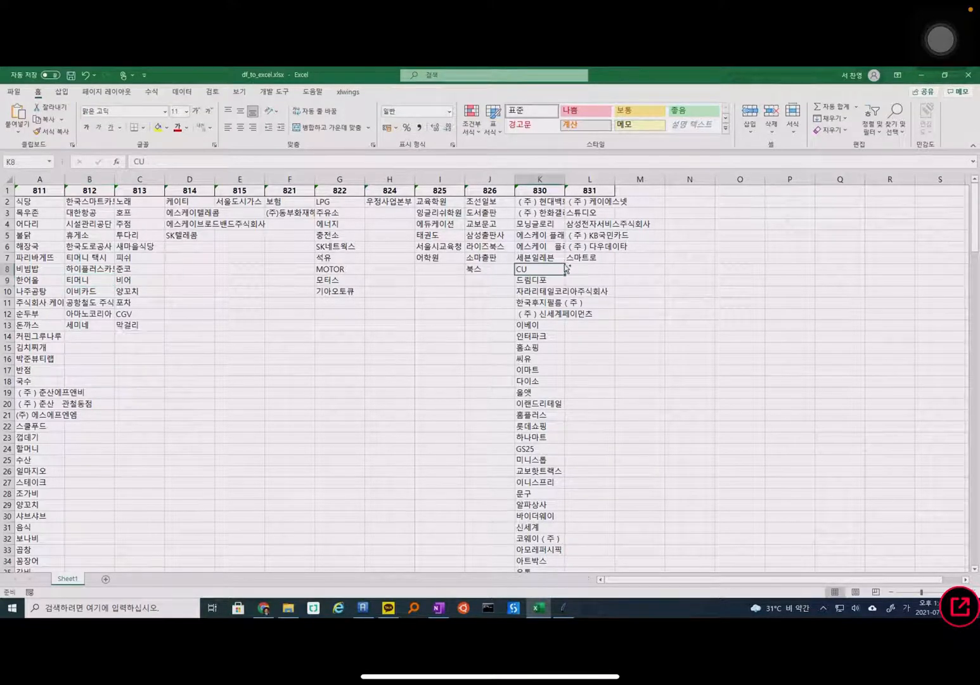
left_click(967, 75)
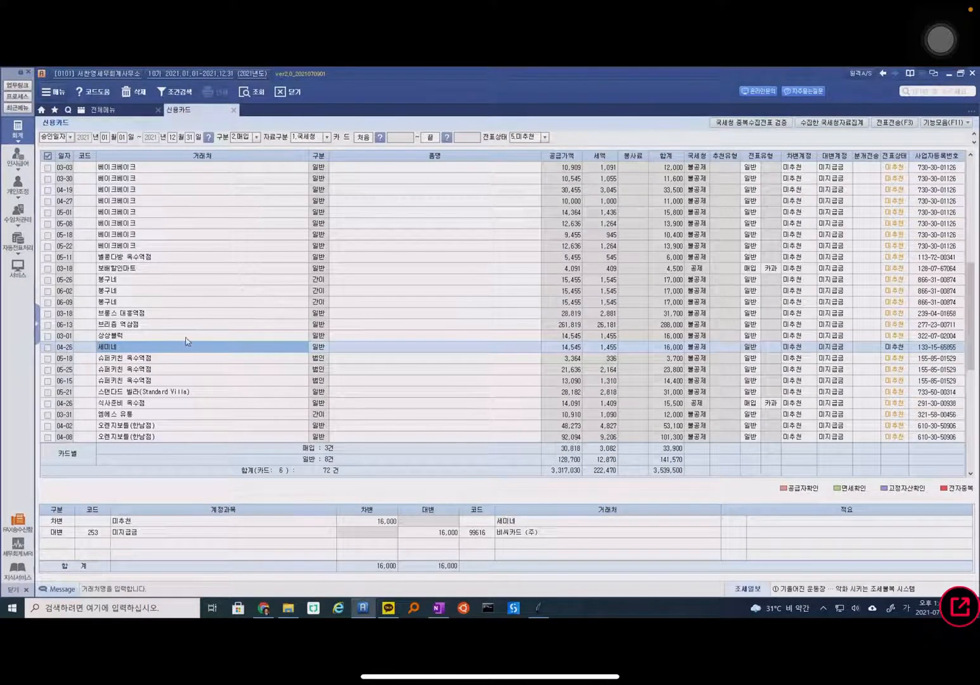
- Inspect the 04-13, 03-30 and 03-22 card entries' debit accounts, then bring up the classification tool
scroll(187, 341, "up", 3)
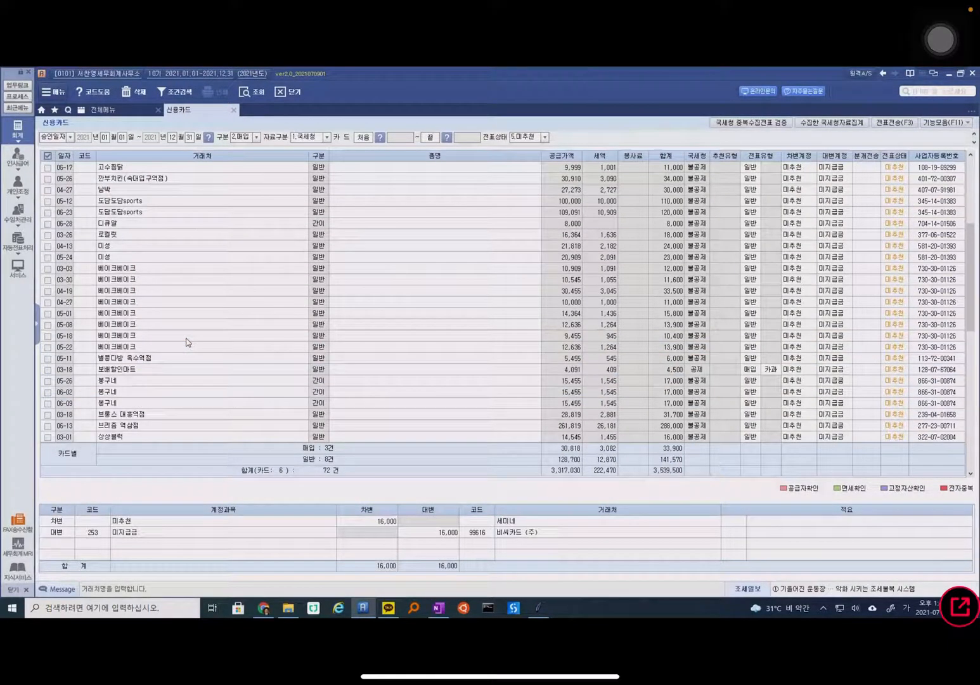
left_click(133, 247)
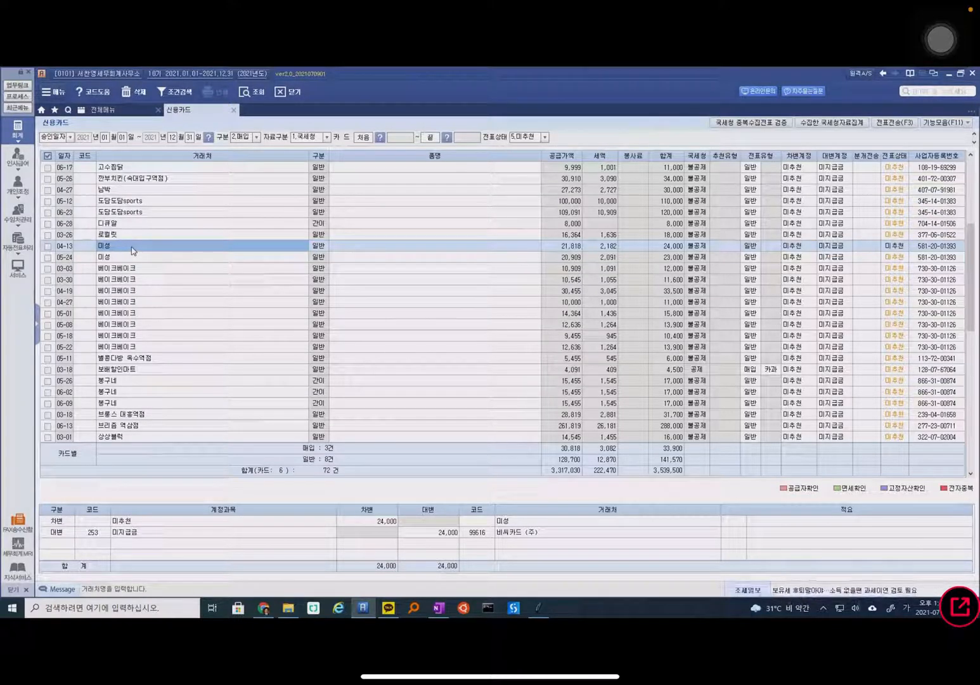
left_click(167, 280)
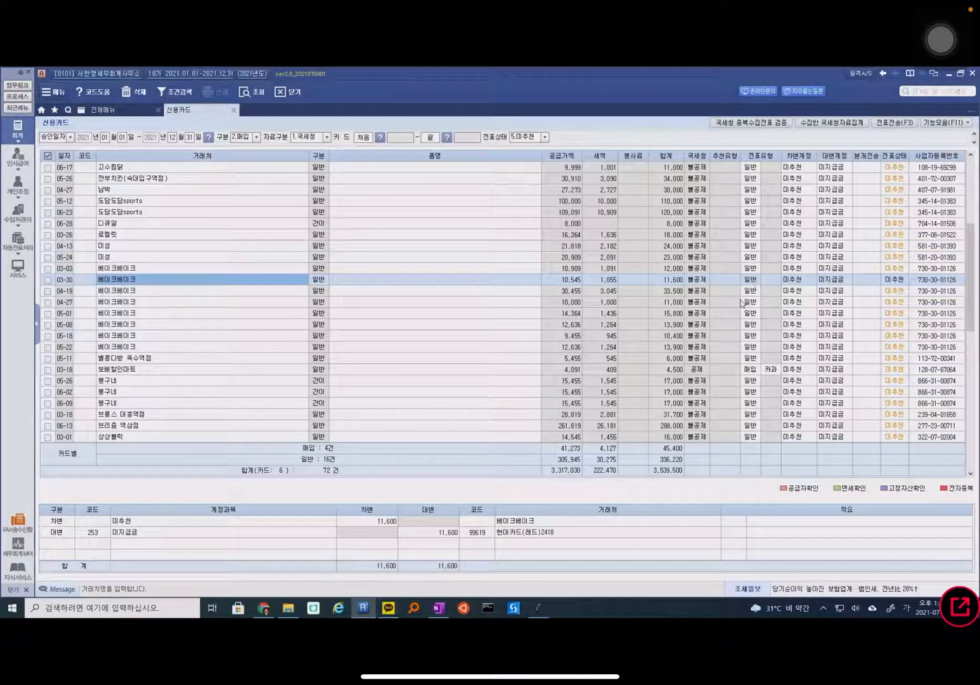
left_click(801, 284)
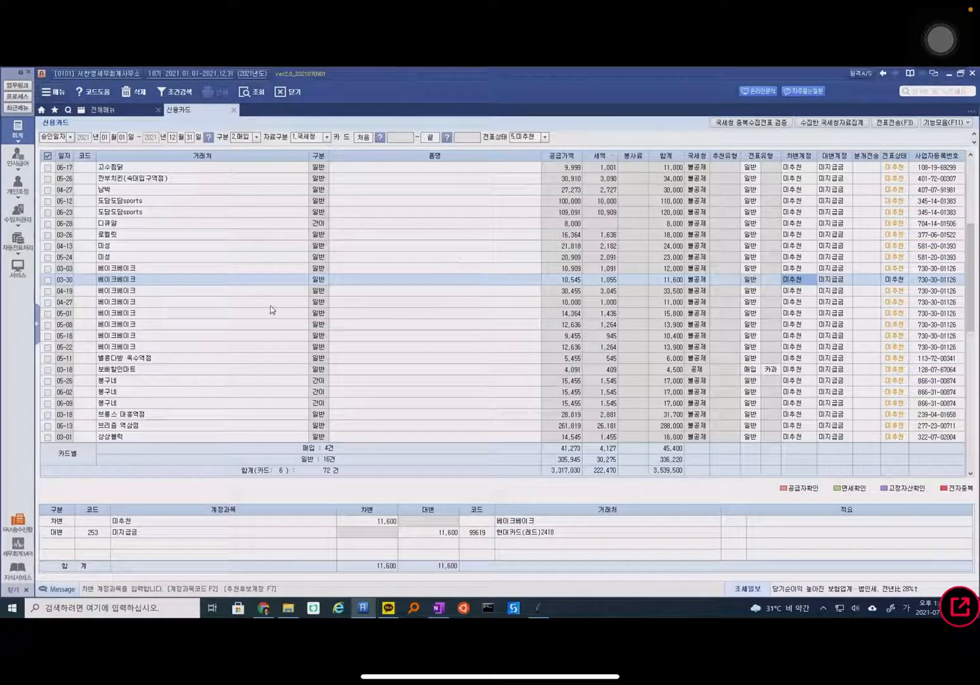
scroll(274, 310, "up", 5)
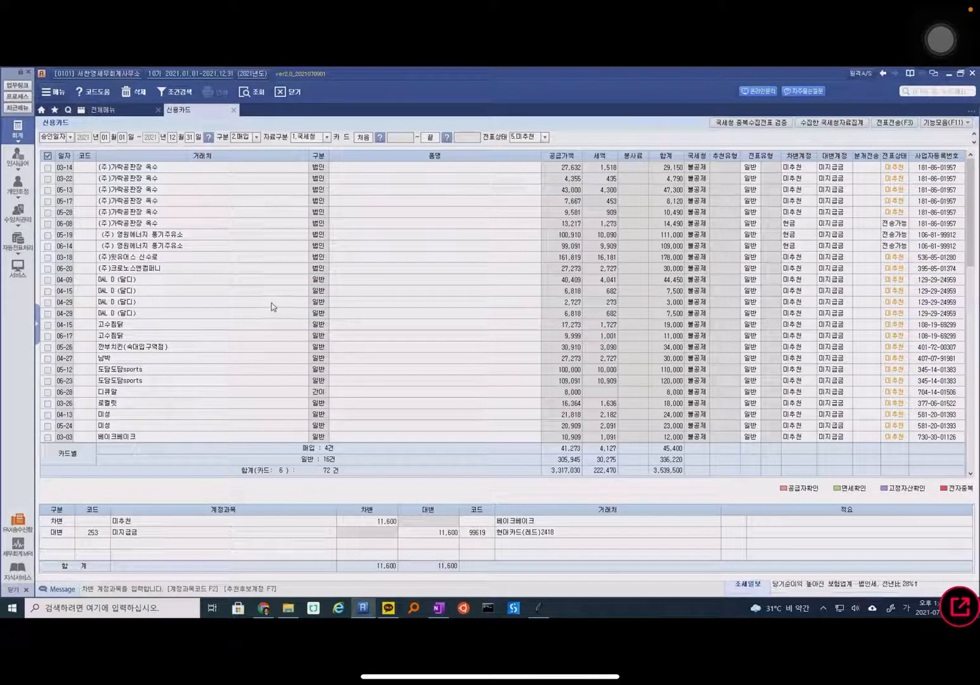
left_click(169, 180)
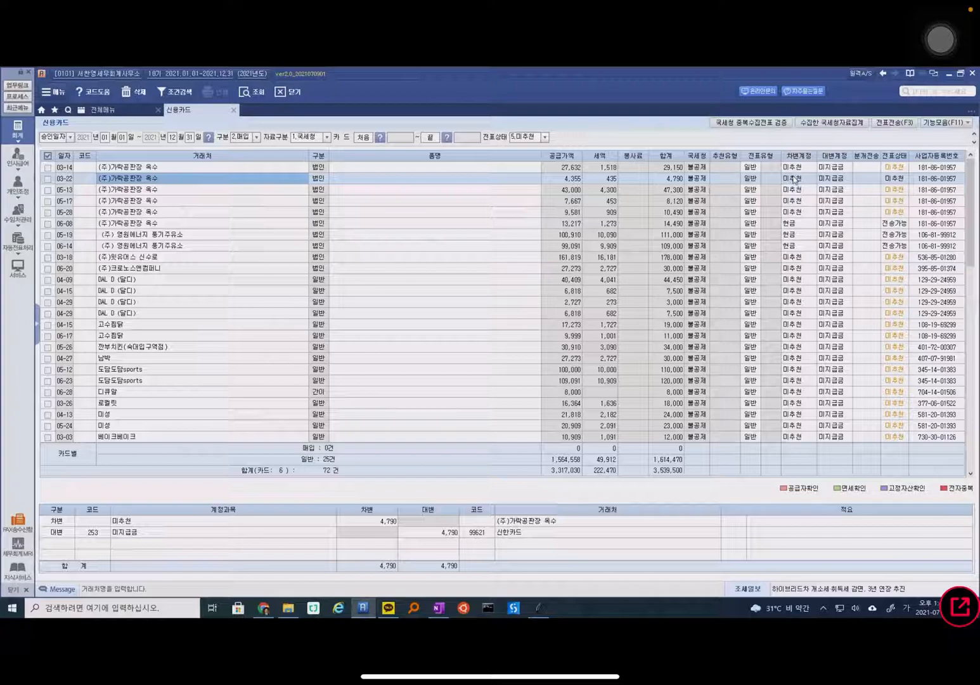
left_click(796, 180)
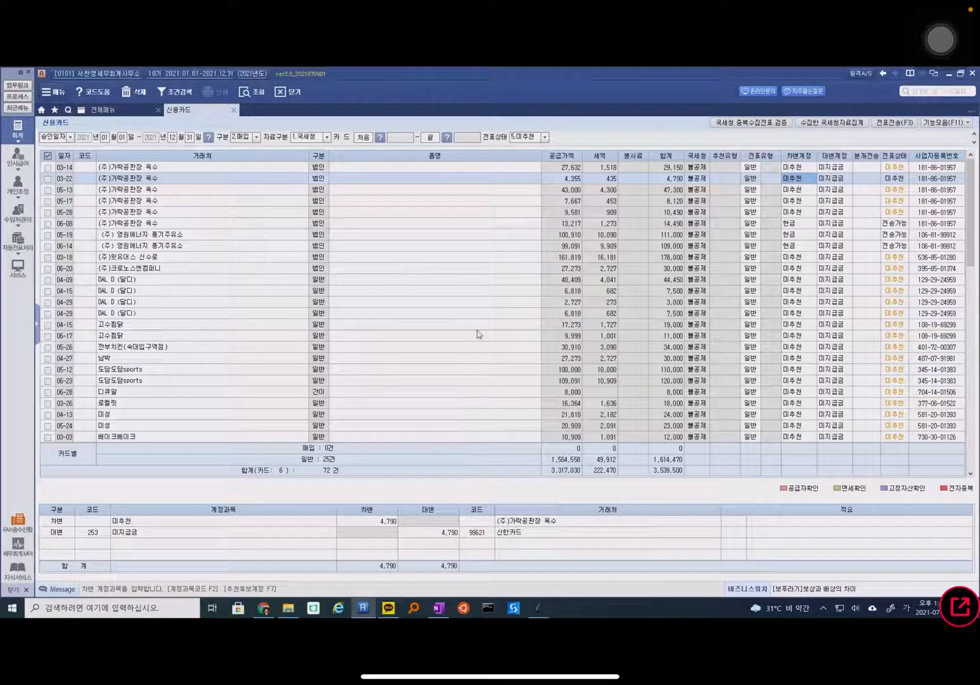
left_click(538, 607)
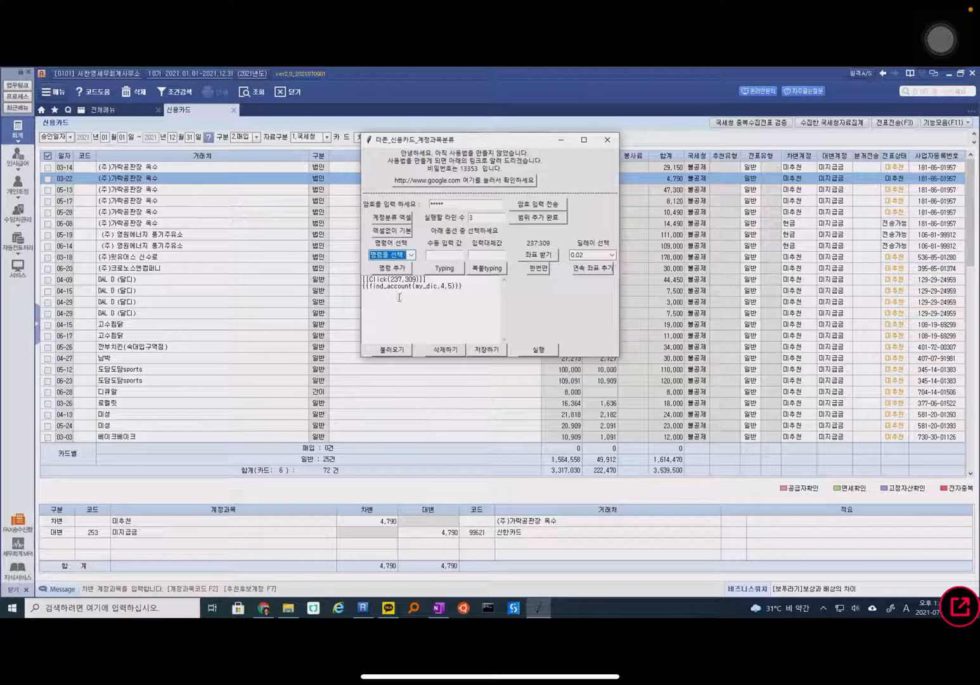
- Move the tool aside, re-enter its password, close it and minimise Smart A
left_click_drag(450, 140, 226, 167)
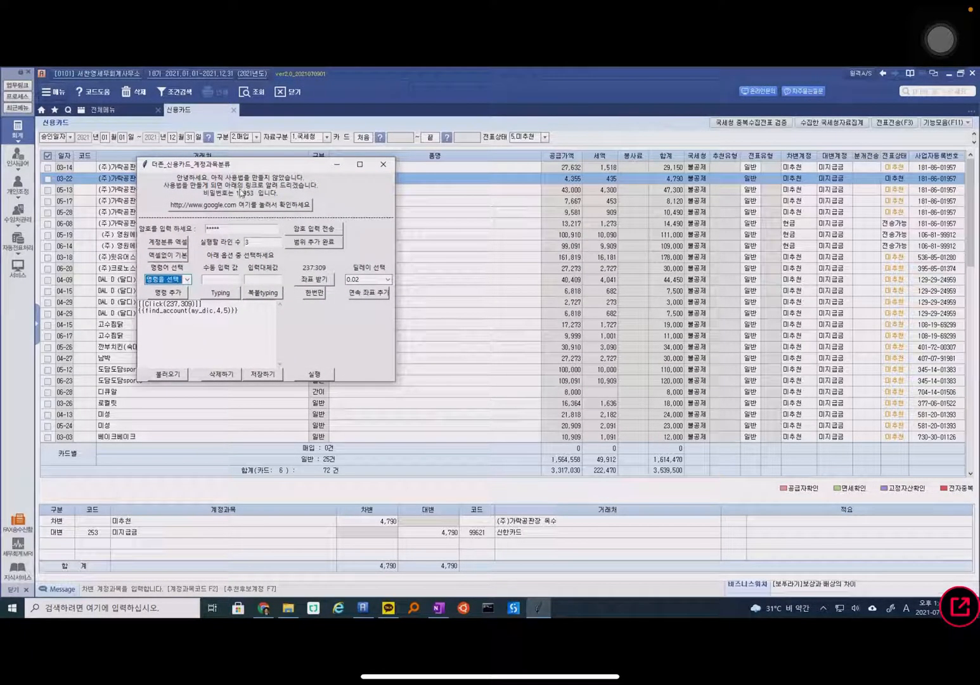
left_click_drag(226, 227, 154, 229)
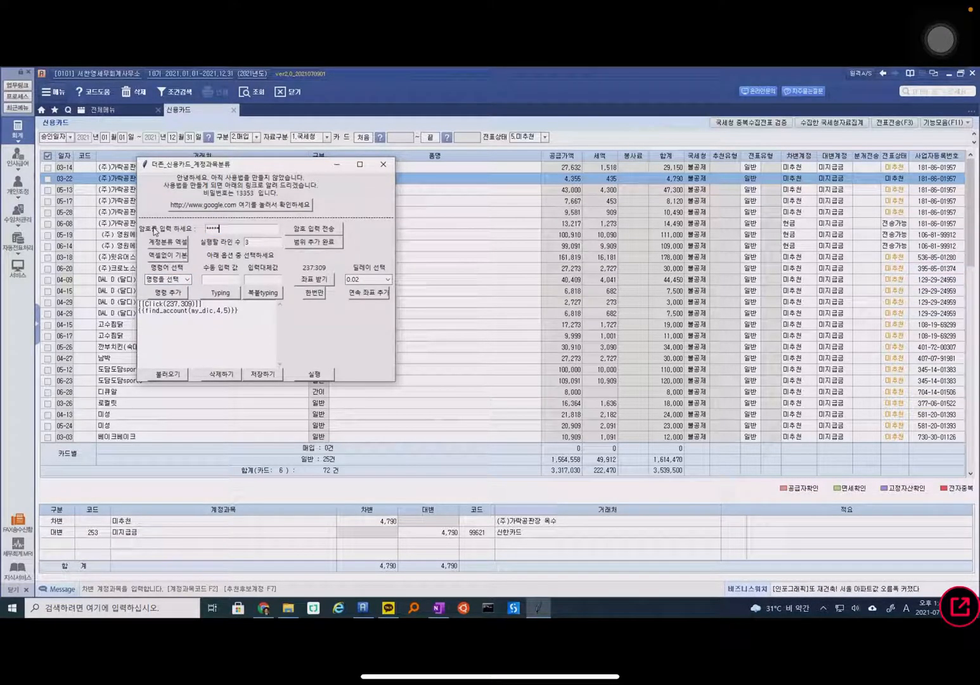
left_click(383, 164)
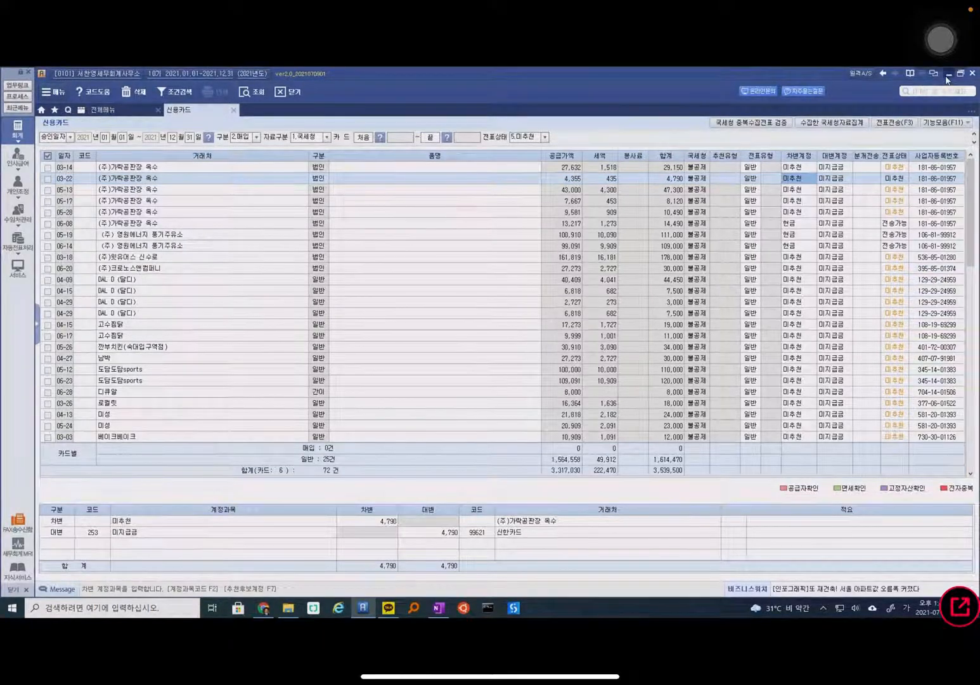
left_click(948, 73)
- Run the classification tool as administrator, unlock it with its password, then select Smart A's 05-17 entry
right_click(22, 94)
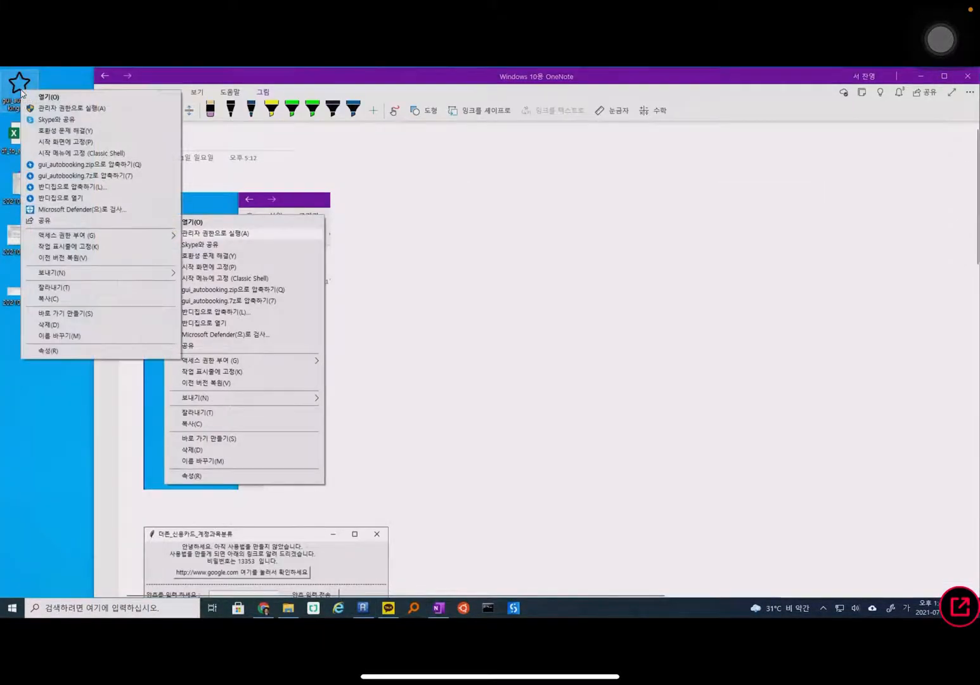
left_click(79, 107)
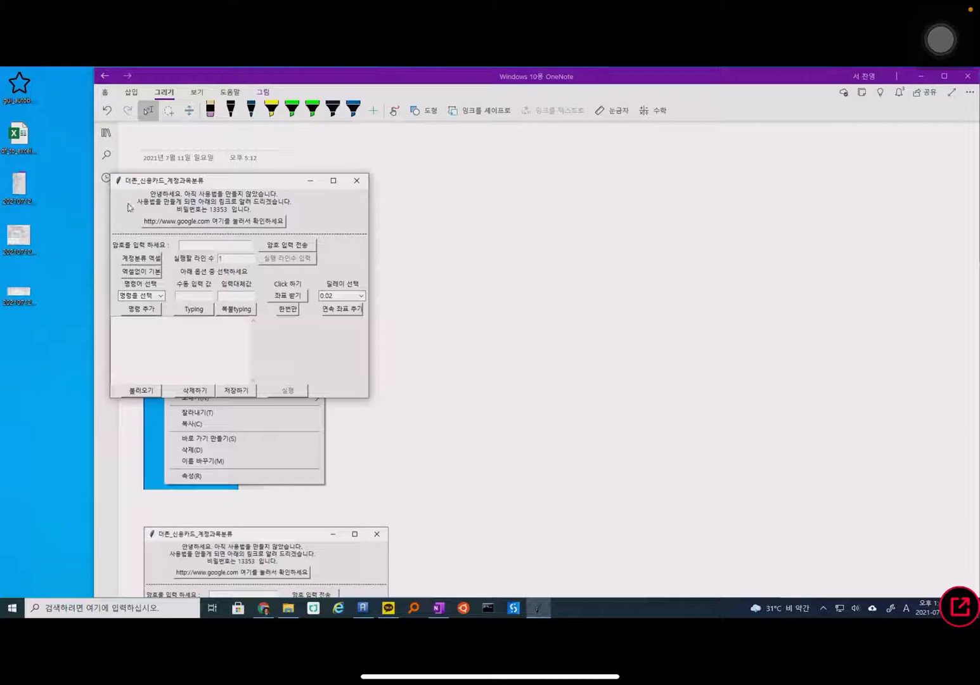
left_click_drag(210, 182, 478, 175)
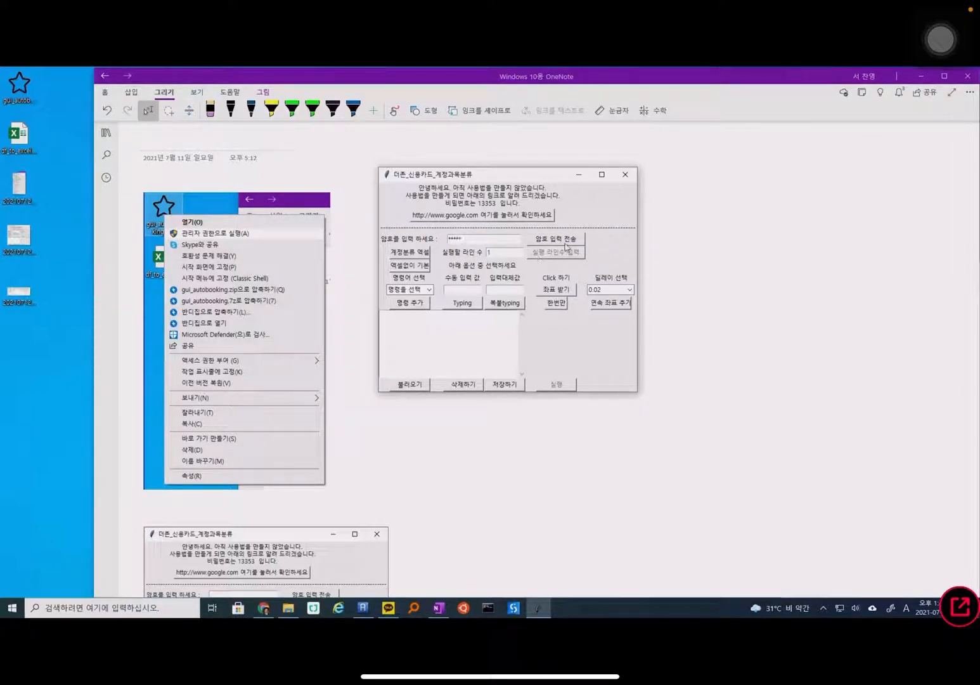
left_click(558, 241)
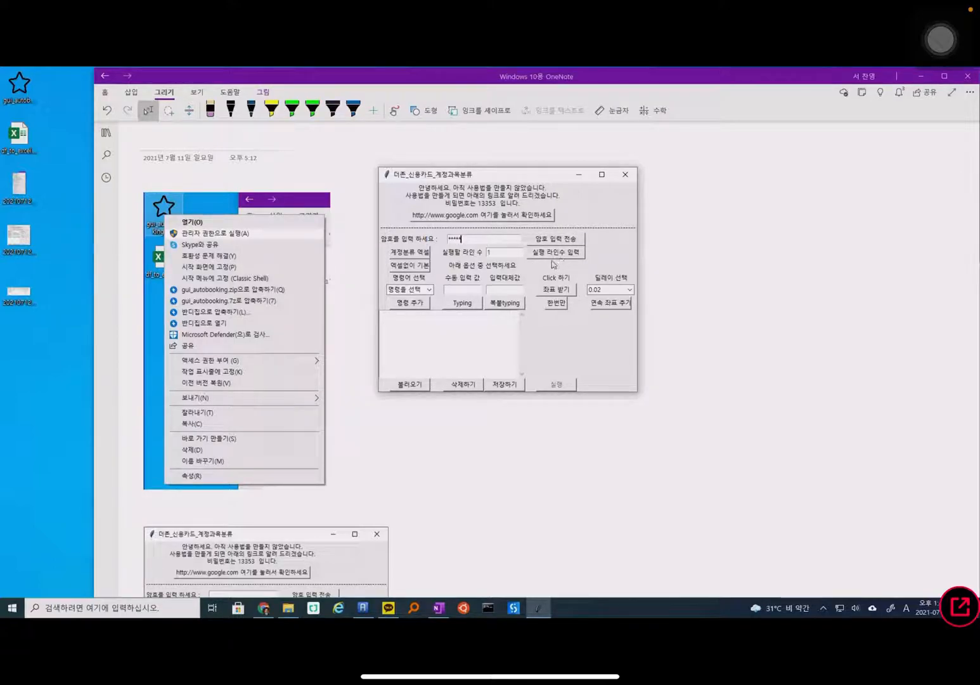
key("Tab")
left_click(363, 607)
left_click(200, 201)
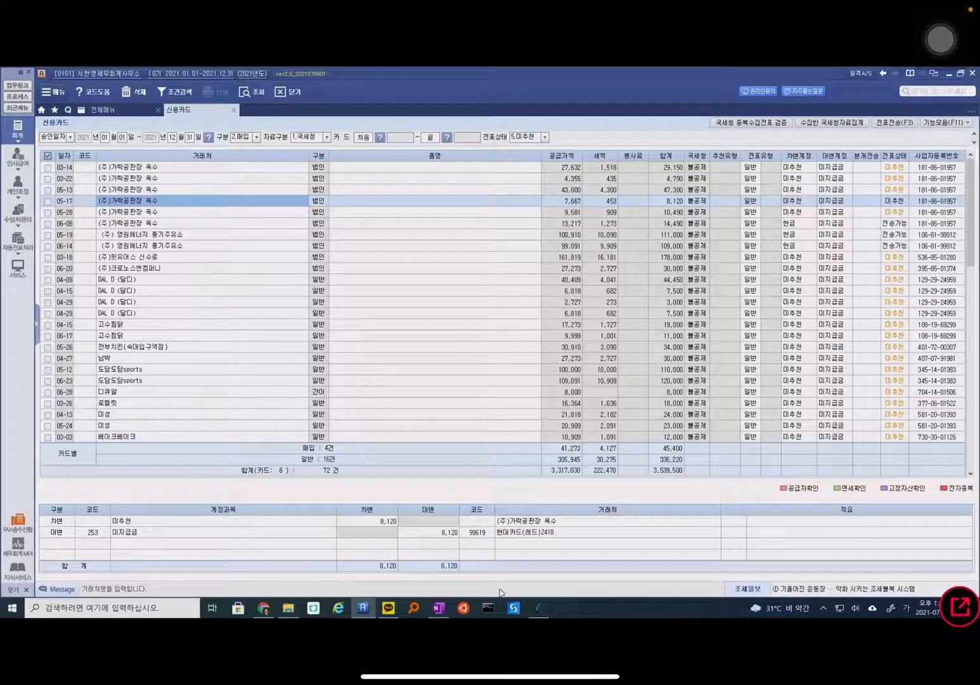
- Set and confirm a run line count of 10, then open the 계정분류 엑셀 file picker
left_click(537, 608)
left_click(497, 251)
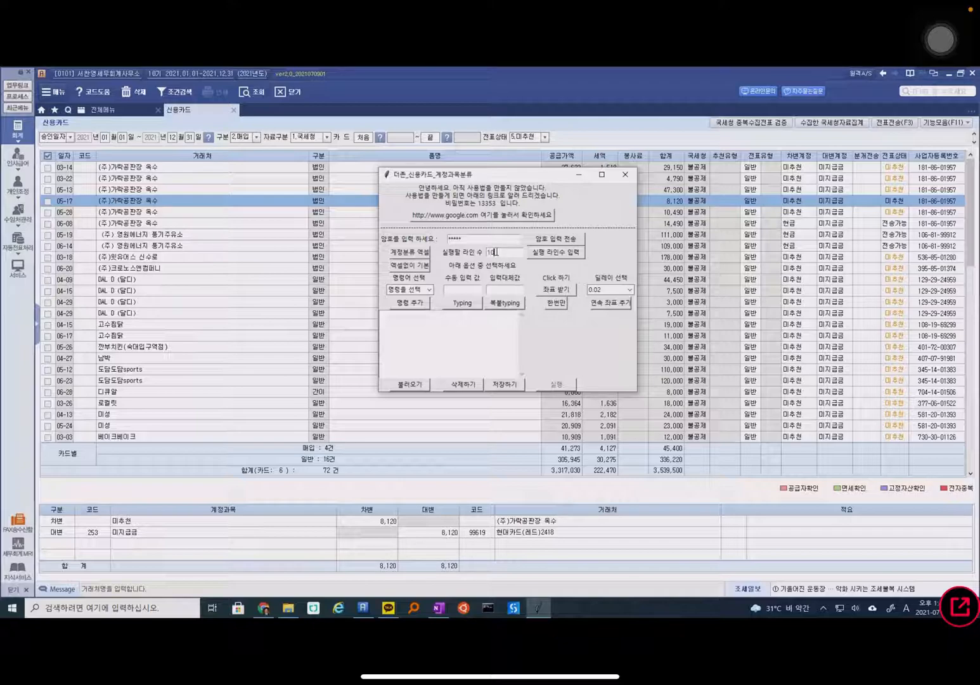
left_click(563, 254)
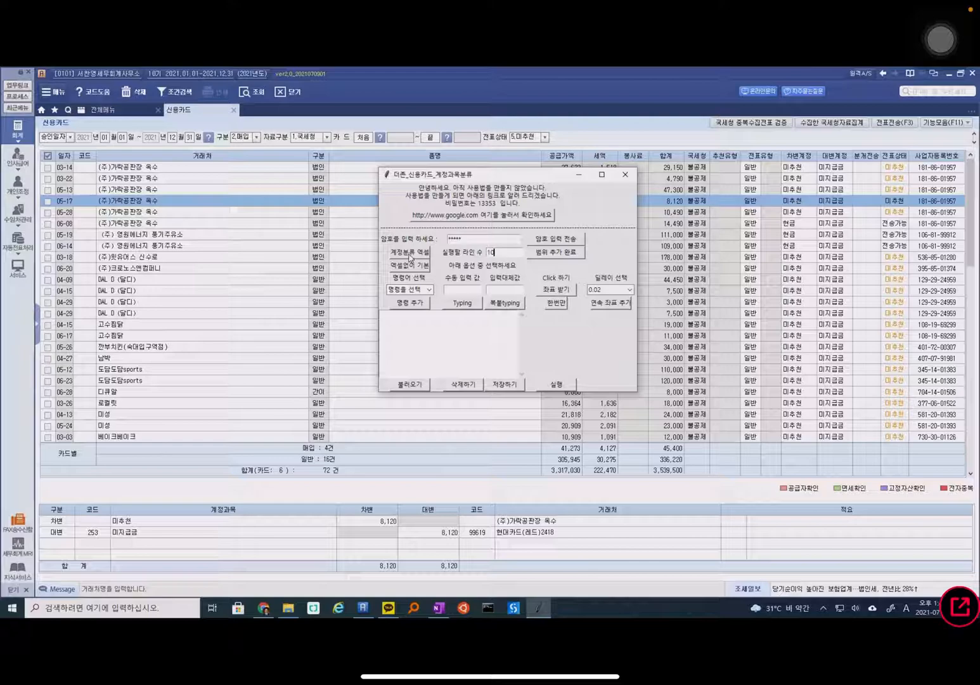
left_click(409, 253)
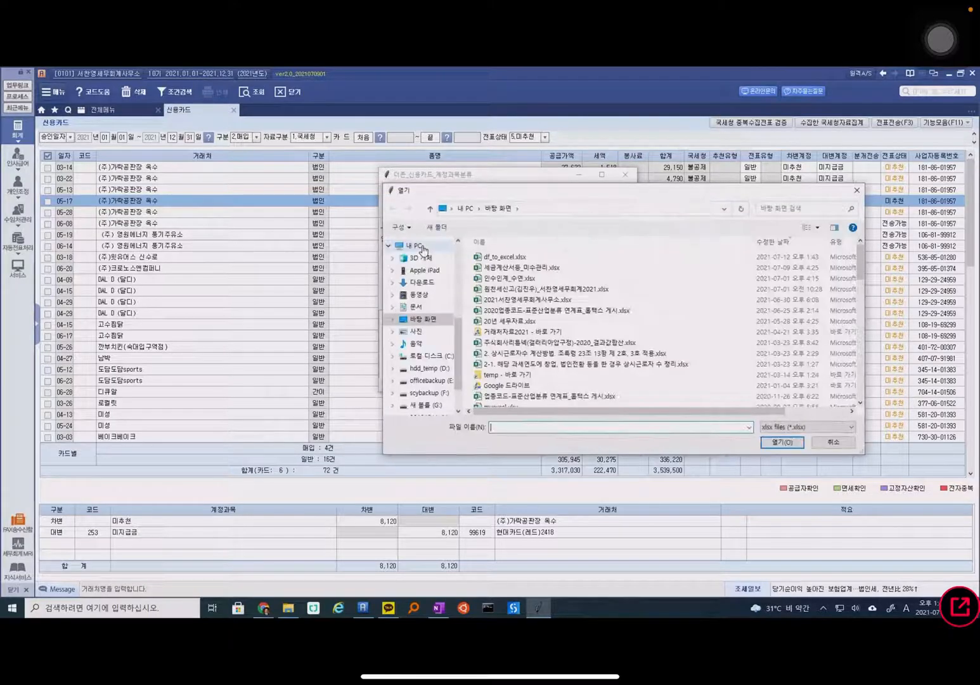
- Load df_to_excel.xlsx from the Desktop as the vendor-to-account mapping workbook
double_click(496, 257)
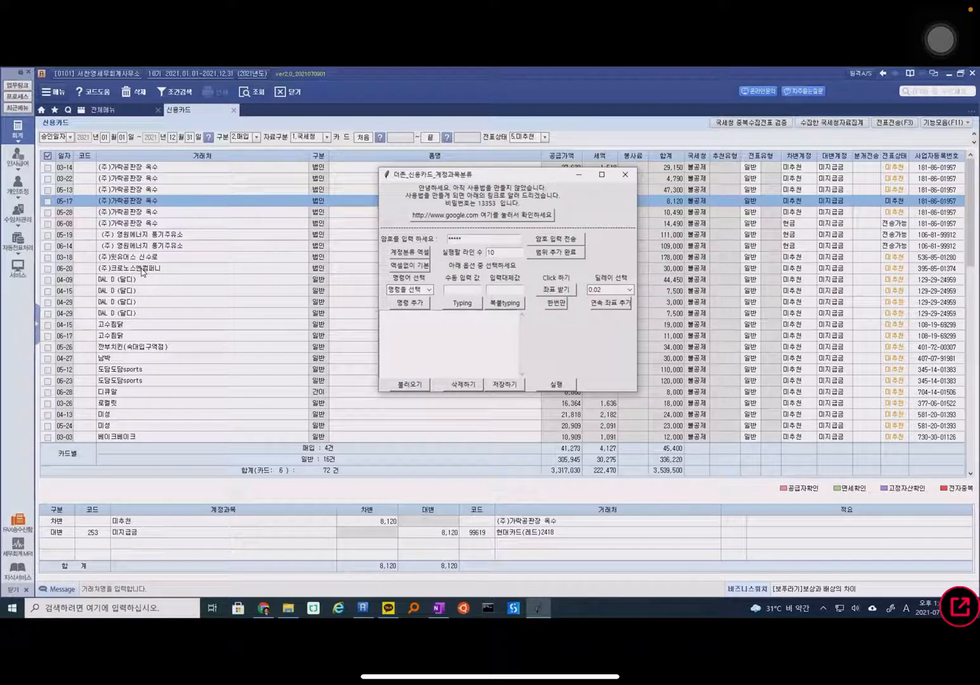
- Build a script of Click(261,393) and find_account(my_dic,4,5), then run it
left_click(553, 293)
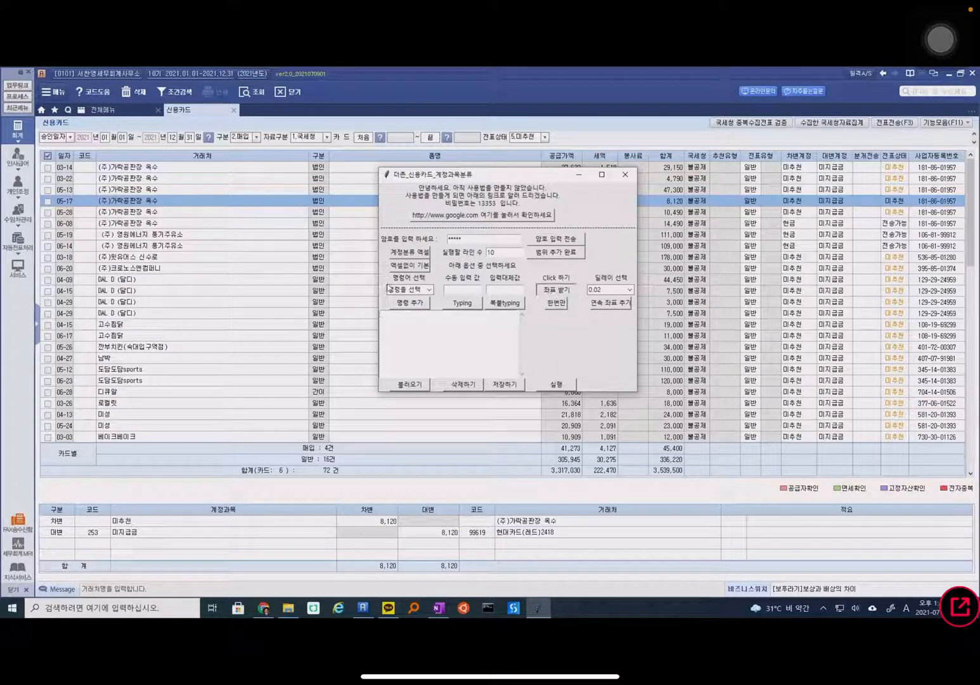
left_click(134, 269)
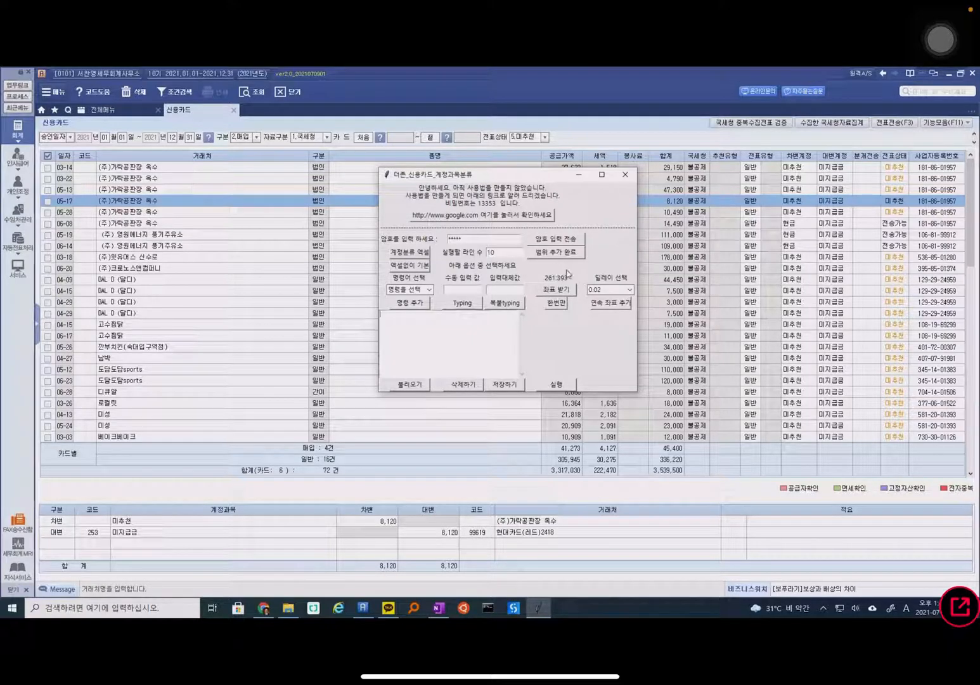
left_click(556, 303)
left_click(411, 337)
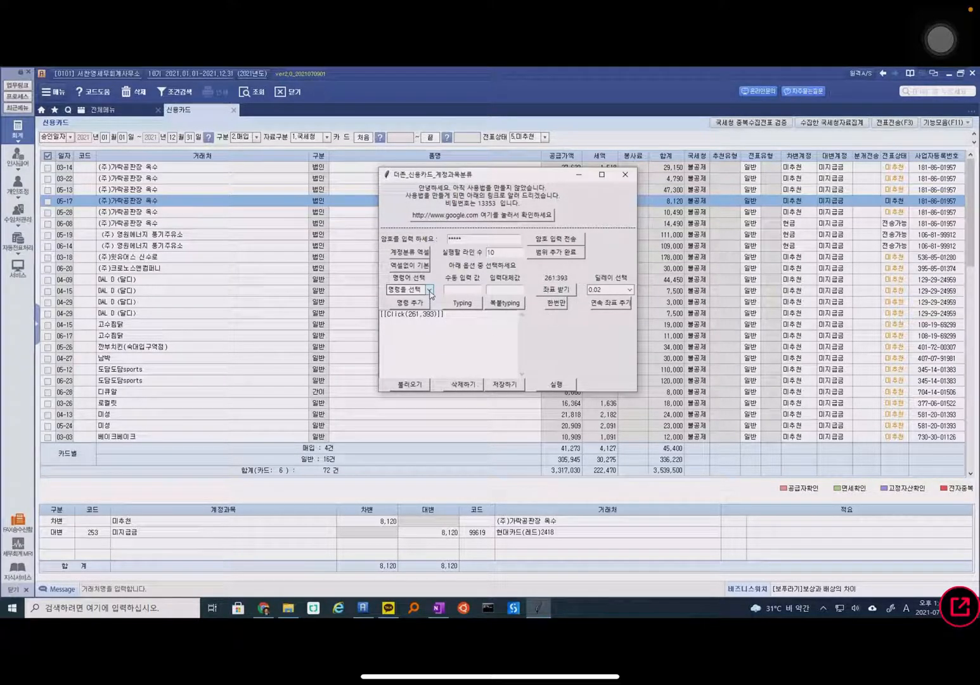
left_click(429, 290)
left_click(419, 308)
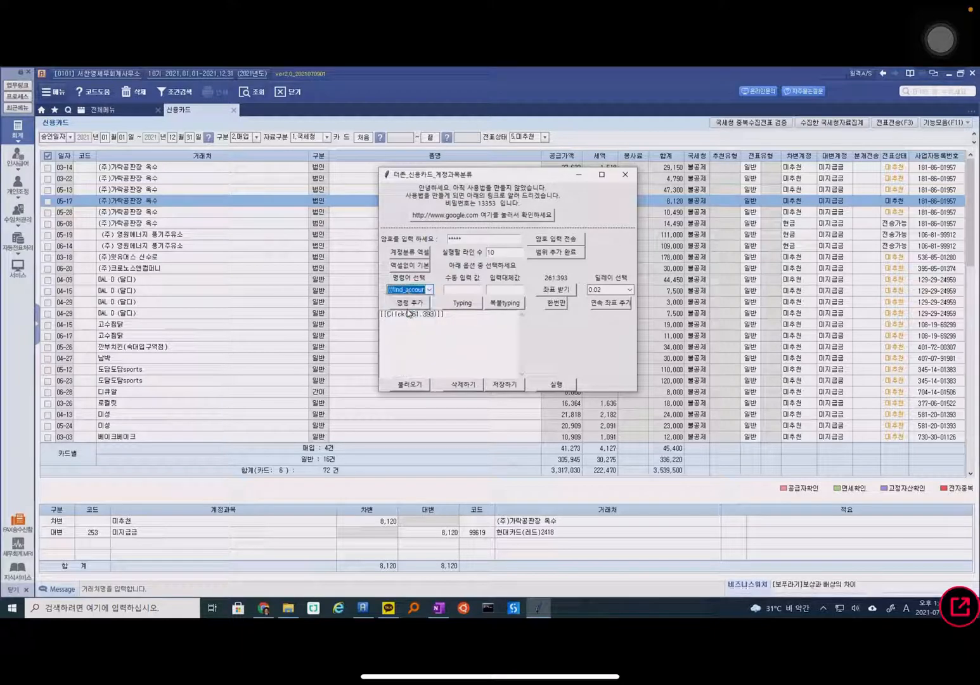
left_click(413, 305)
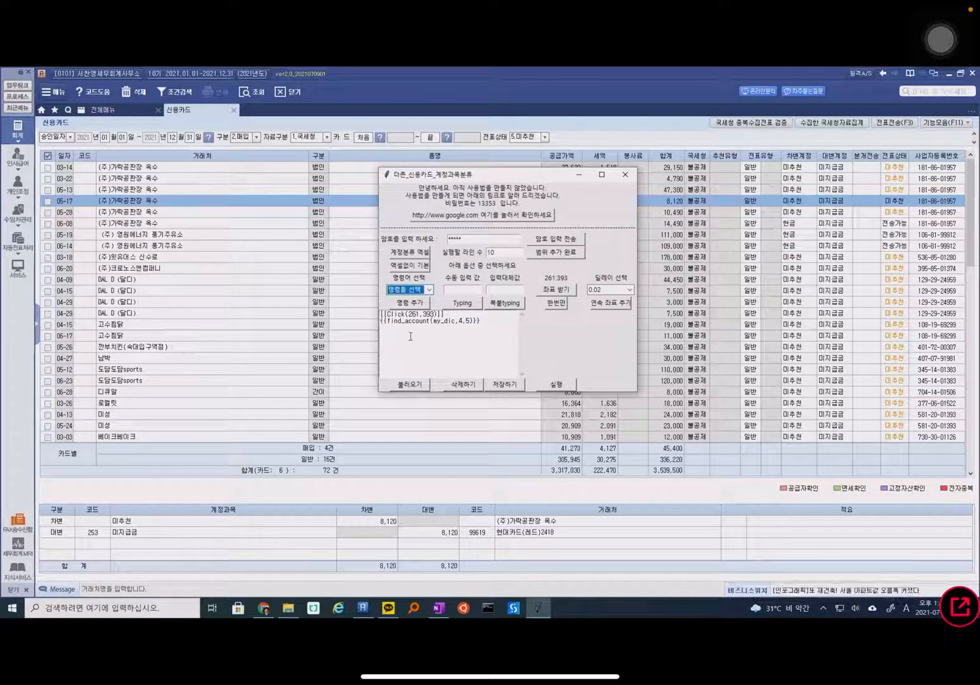
left_click(550, 385)
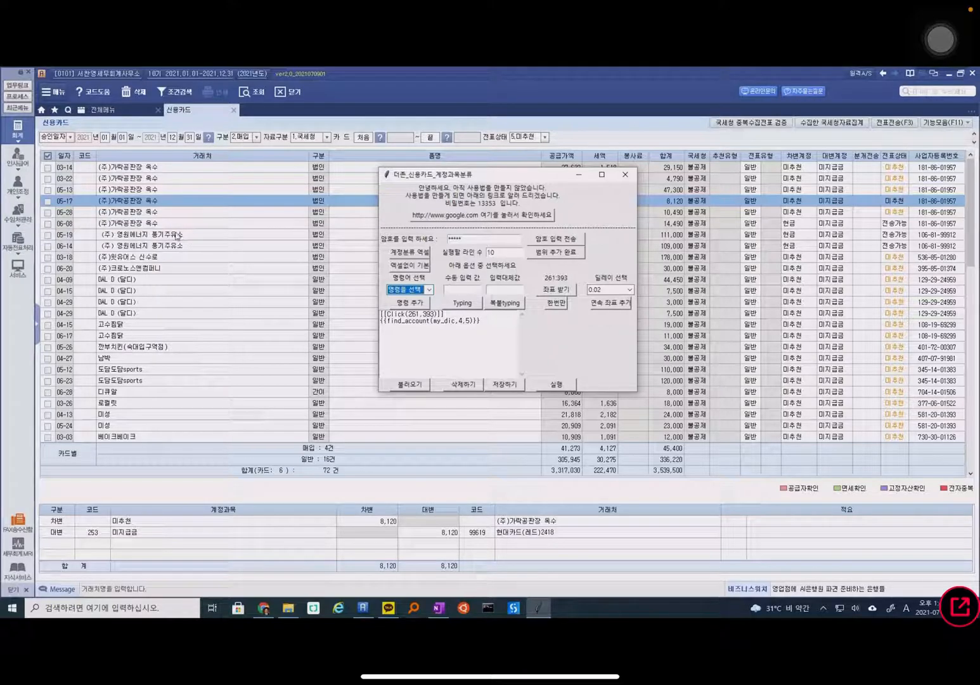
- Replace the script's first line with a click at 234,305
left_click(557, 291)
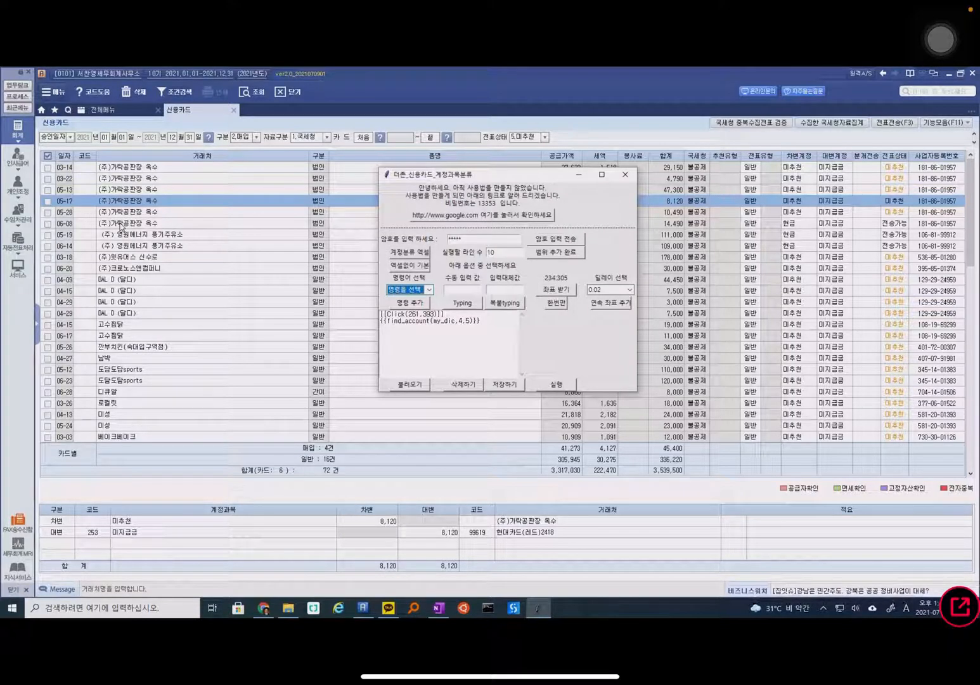
left_click_drag(471, 315, 326, 304)
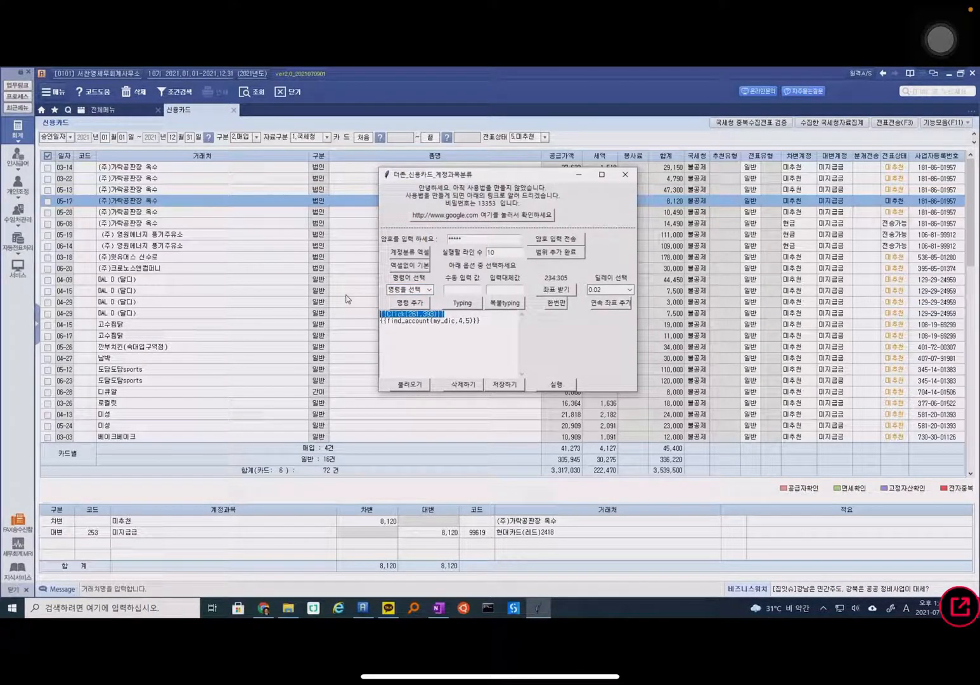
left_click(556, 303)
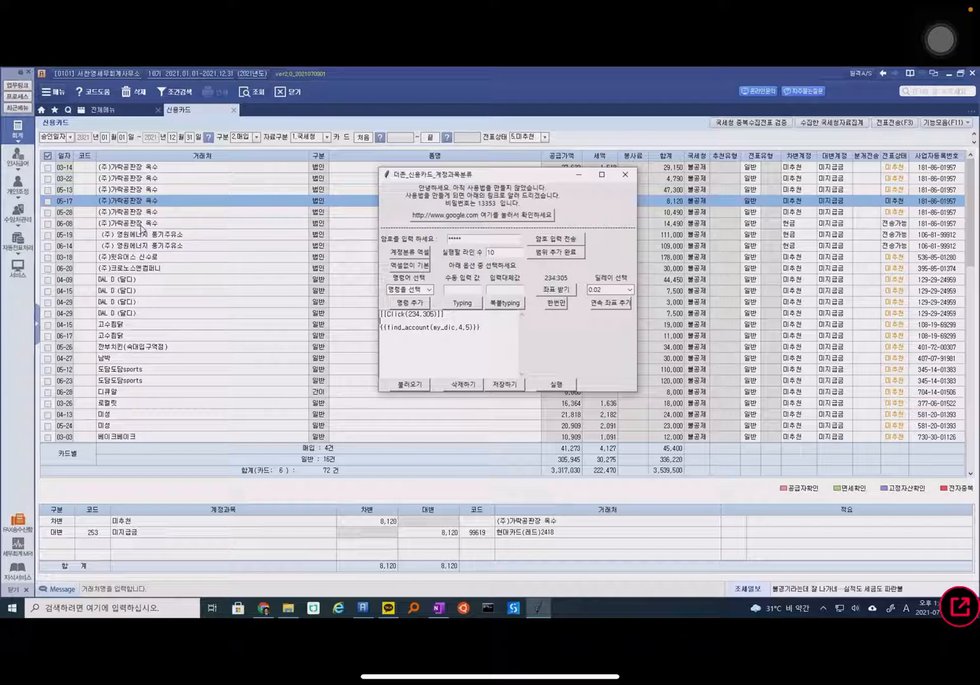
- Run the classification script and check the 05-19, 06-08, 03-18 and 06-20 entries' accounts
left_click(555, 384)
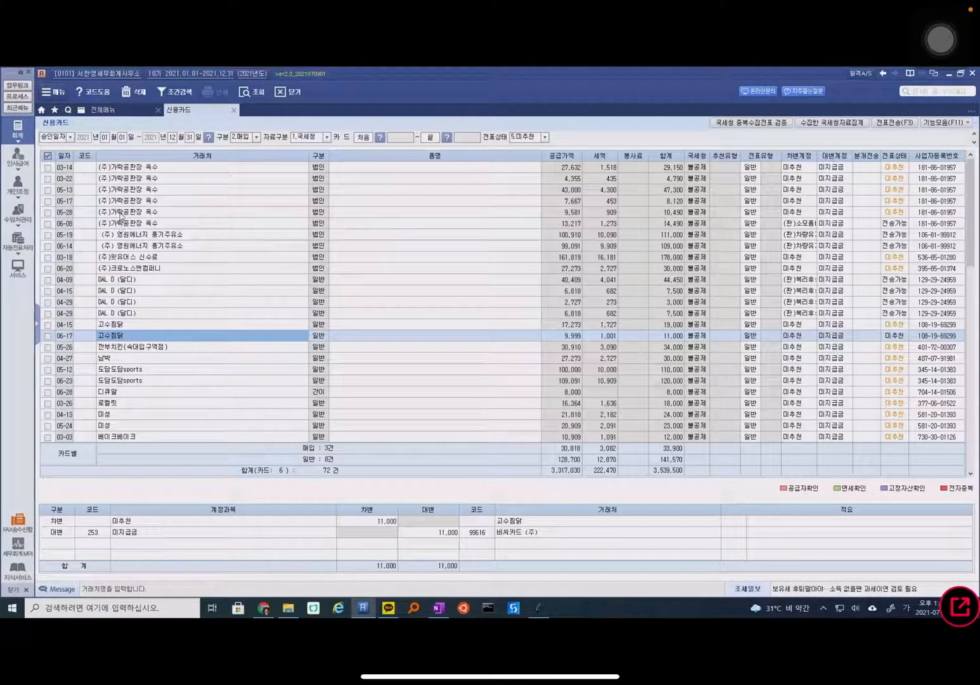
left_click(134, 236)
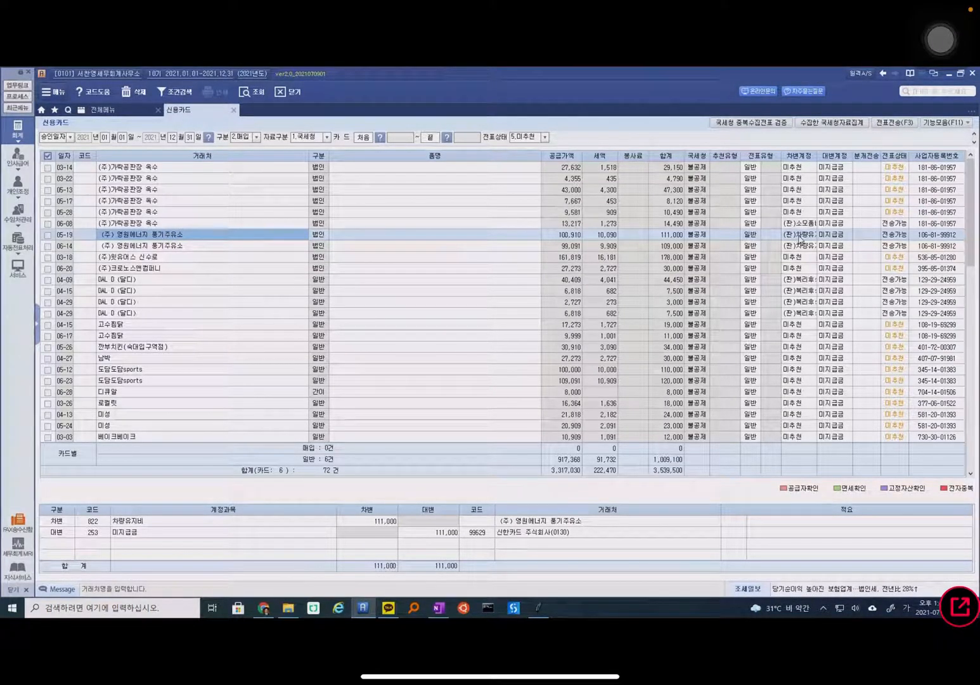
left_click(168, 225)
left_click(801, 225)
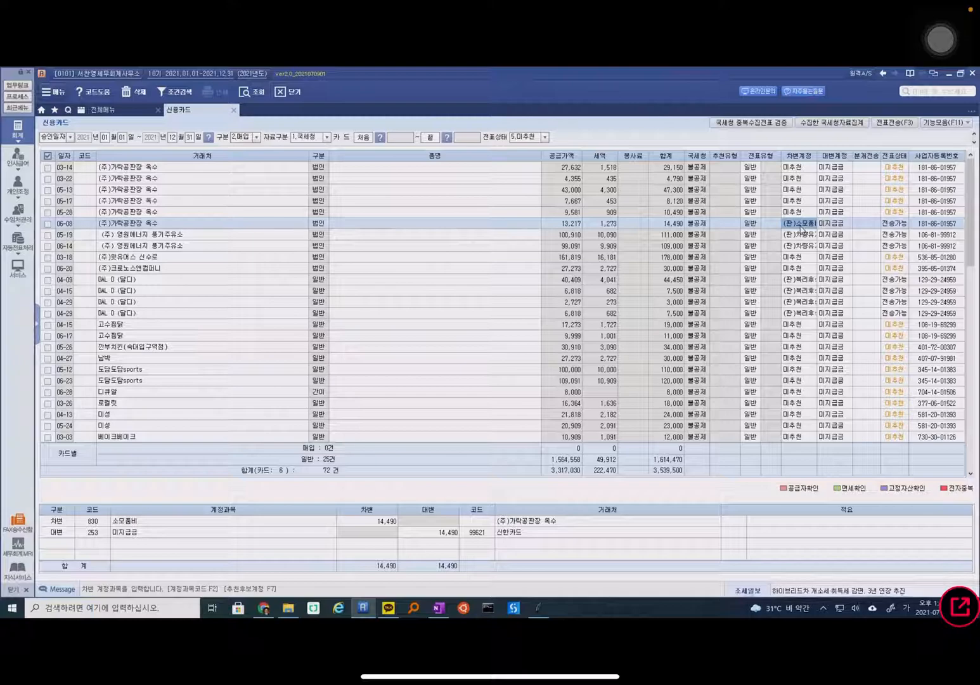
left_click(191, 259)
left_click(194, 268)
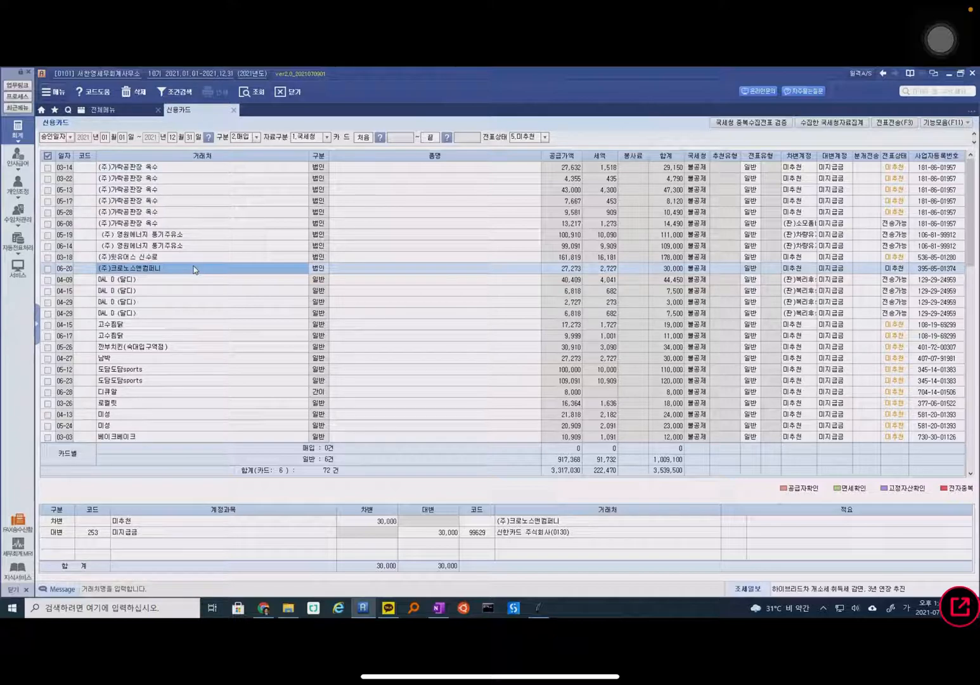
left_click(813, 261)
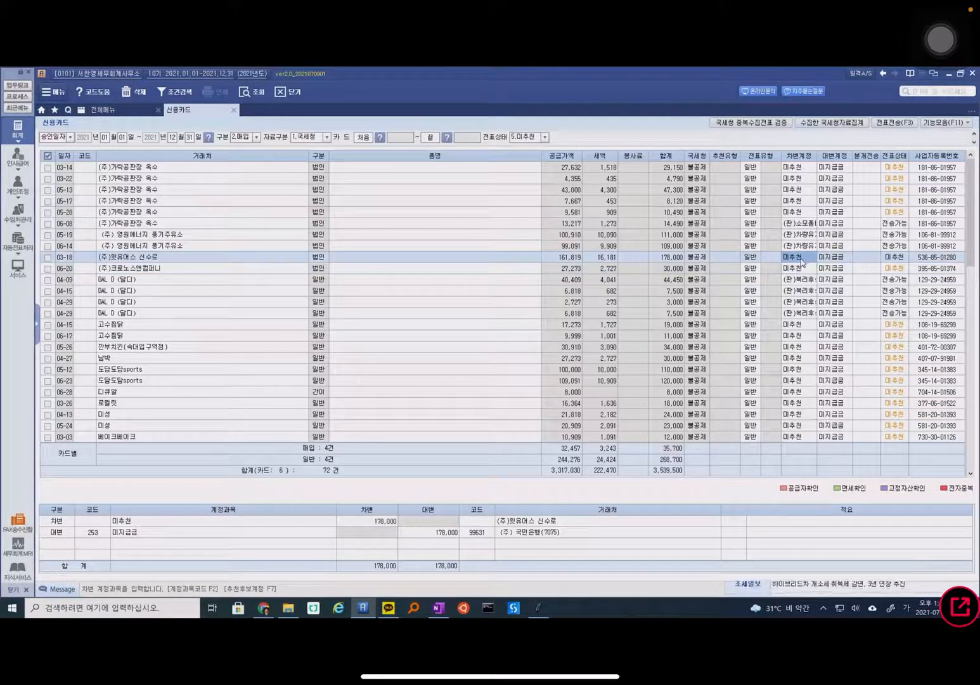
left_click(244, 269)
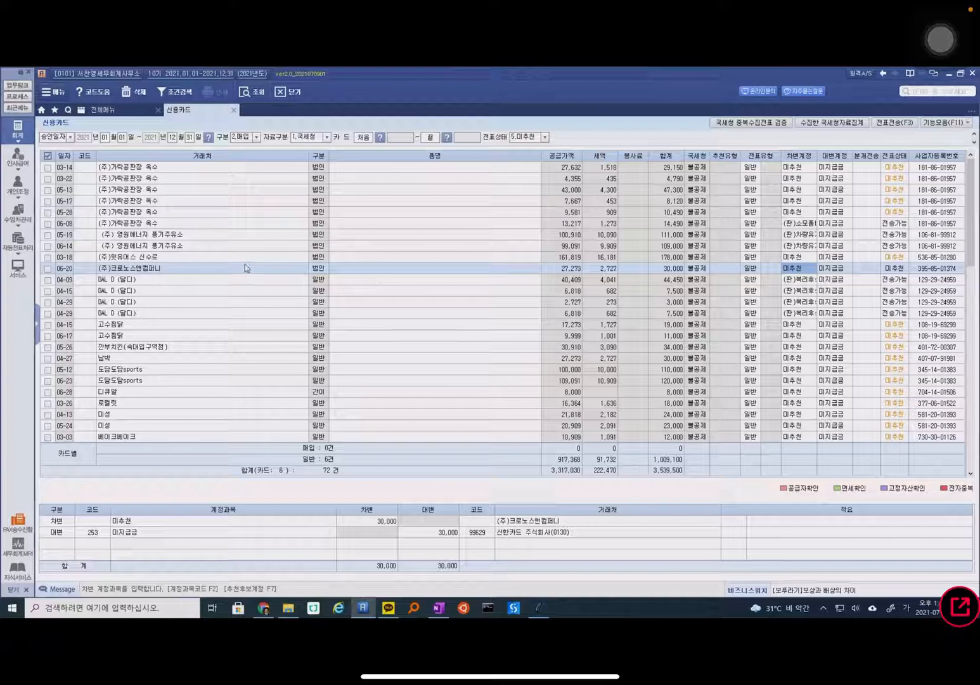
left_click(216, 269)
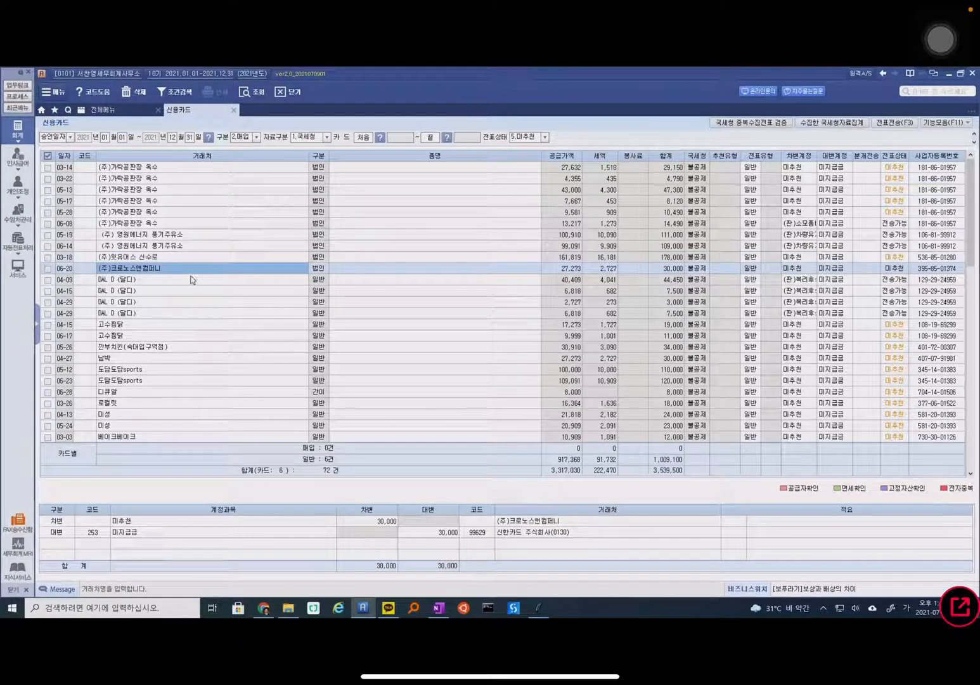
- Check the debit accounts of the 04-09 DAL D, 04-15 and two 04-29 entries
left_click(190, 279)
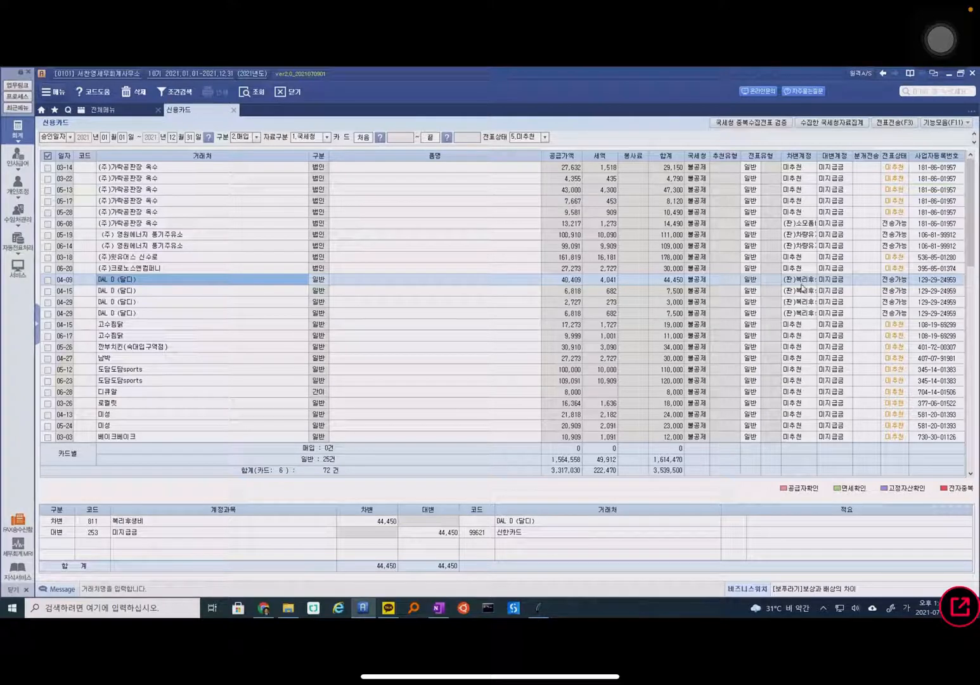
left_click(800, 280)
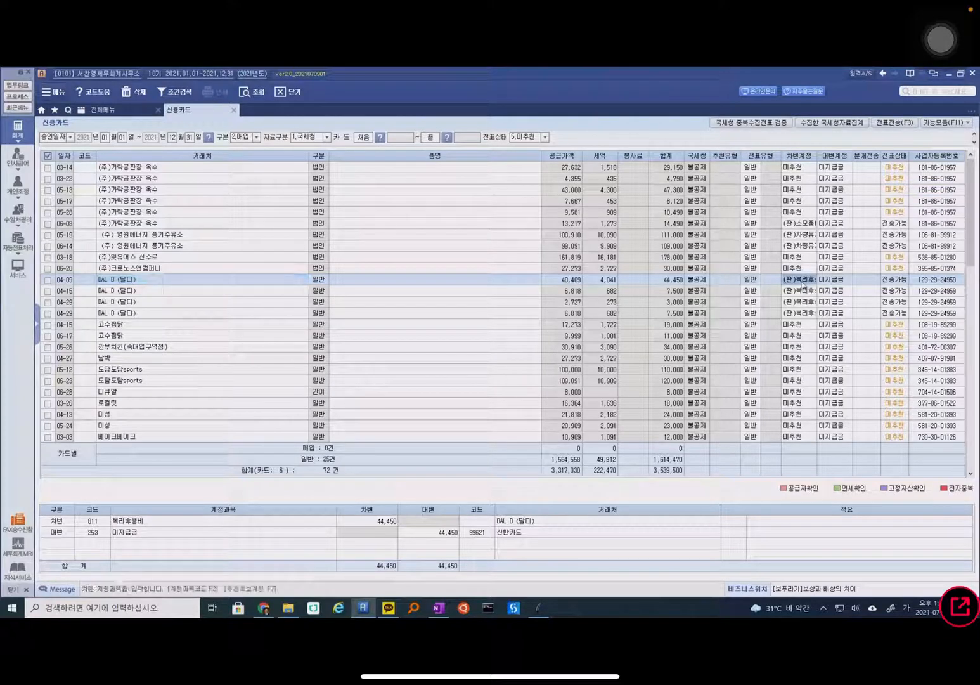
left_click(203, 291)
left_click(800, 292)
left_click(220, 304)
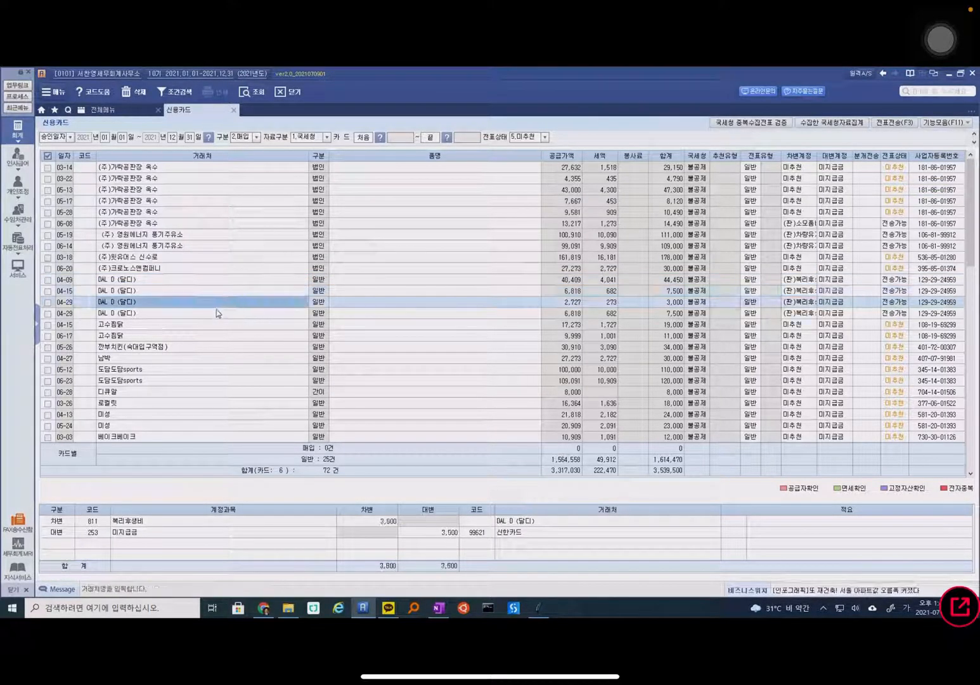
left_click(216, 311)
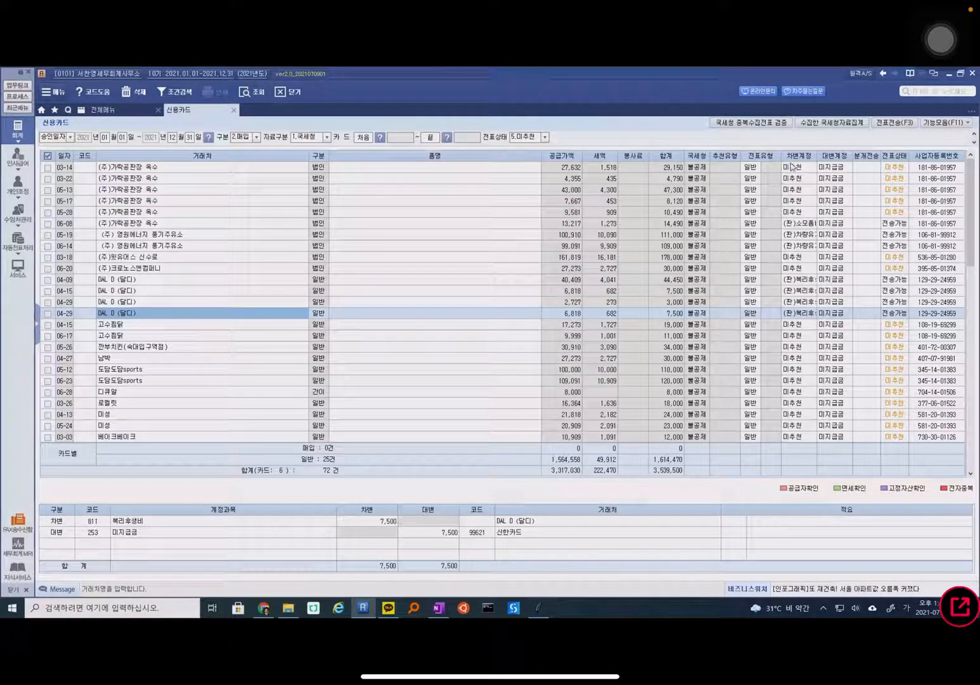
- Reload the list with F12 and select the still-unclassified 고수찜닭 vendor cell
key("F12")
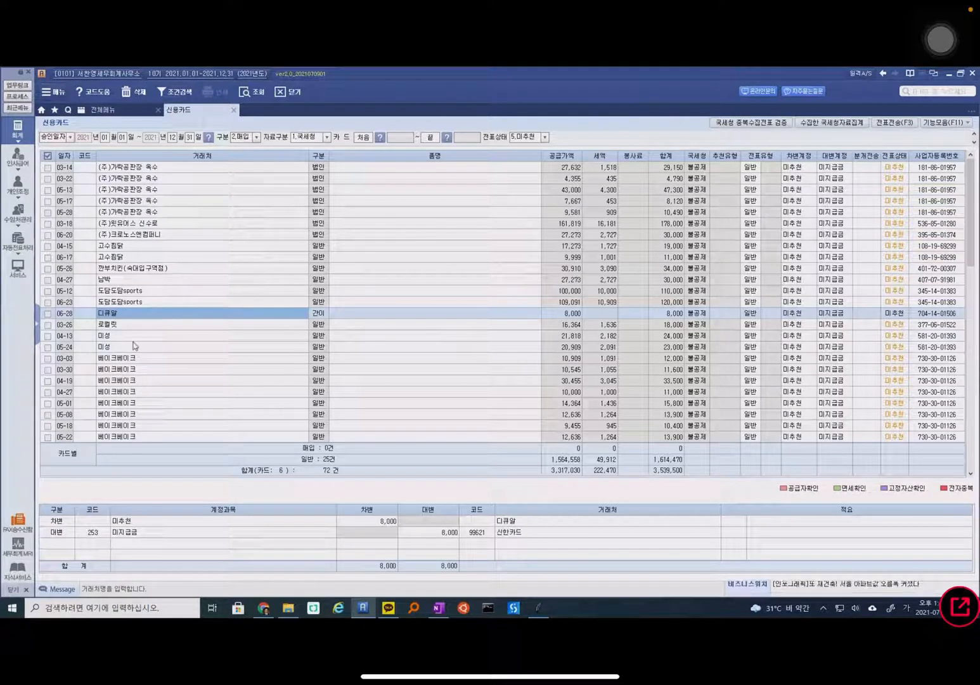
left_click(126, 246)
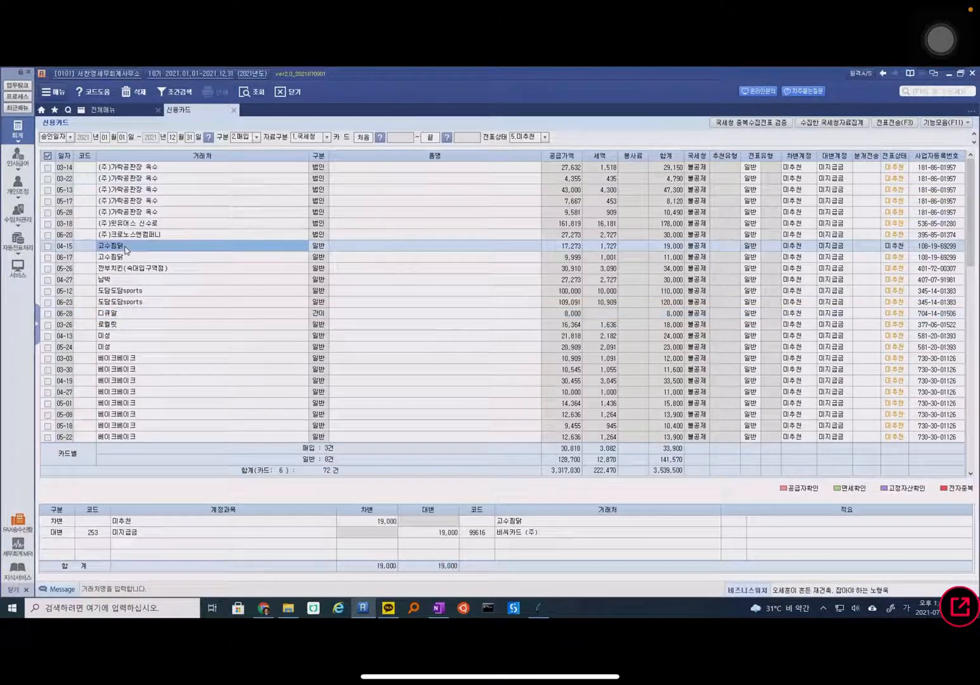
left_click(803, 249)
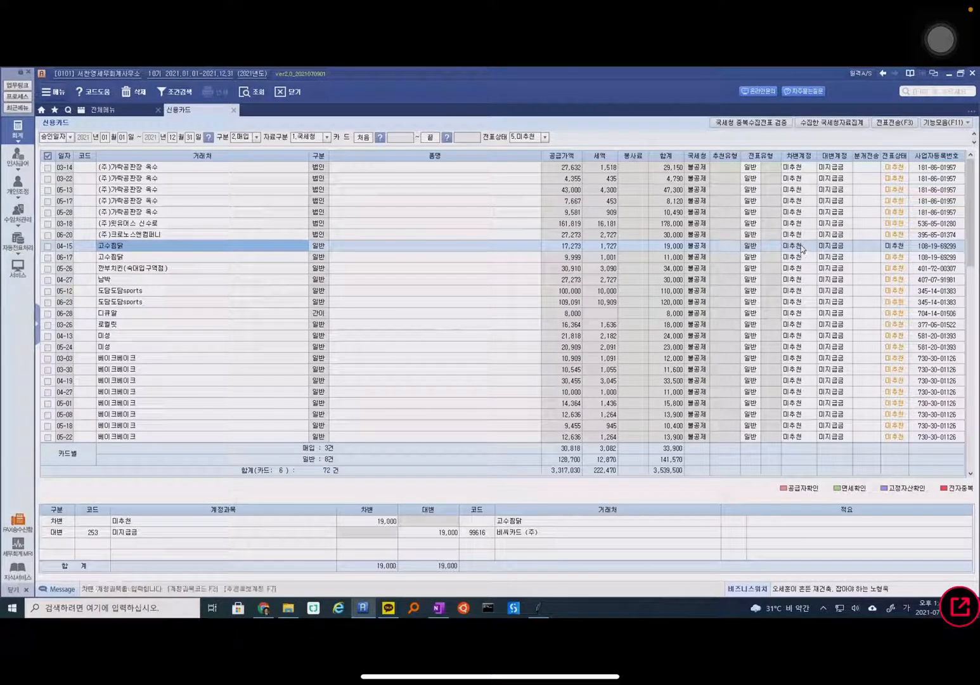
left_click(133, 248)
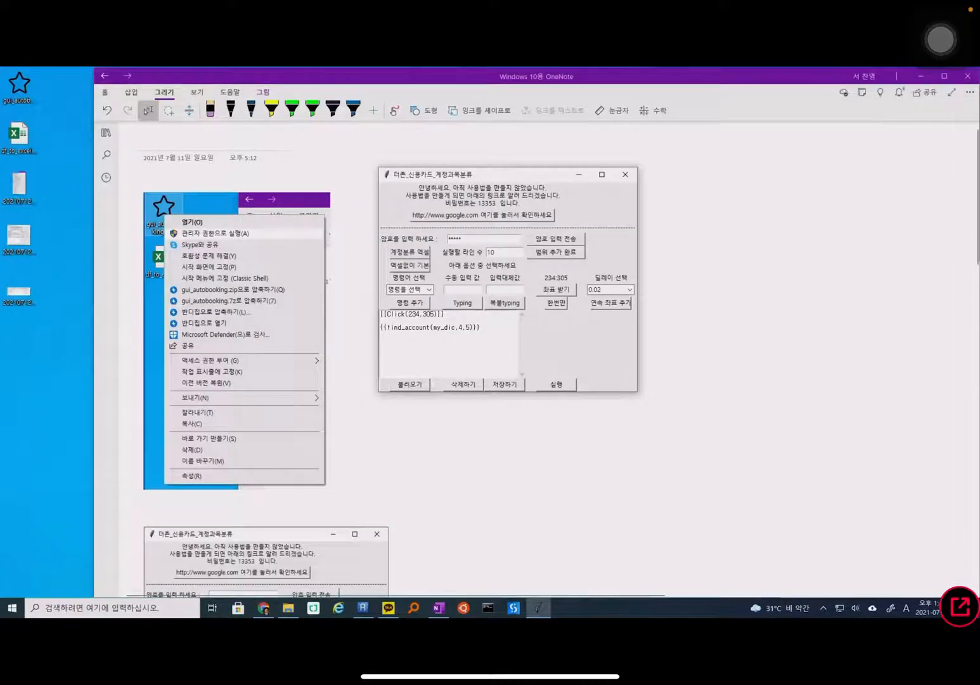
- Open df_to_excel.xlsx, paste 고수찜닭 into A188 under 811, and close the workbook
double_click(23, 135)
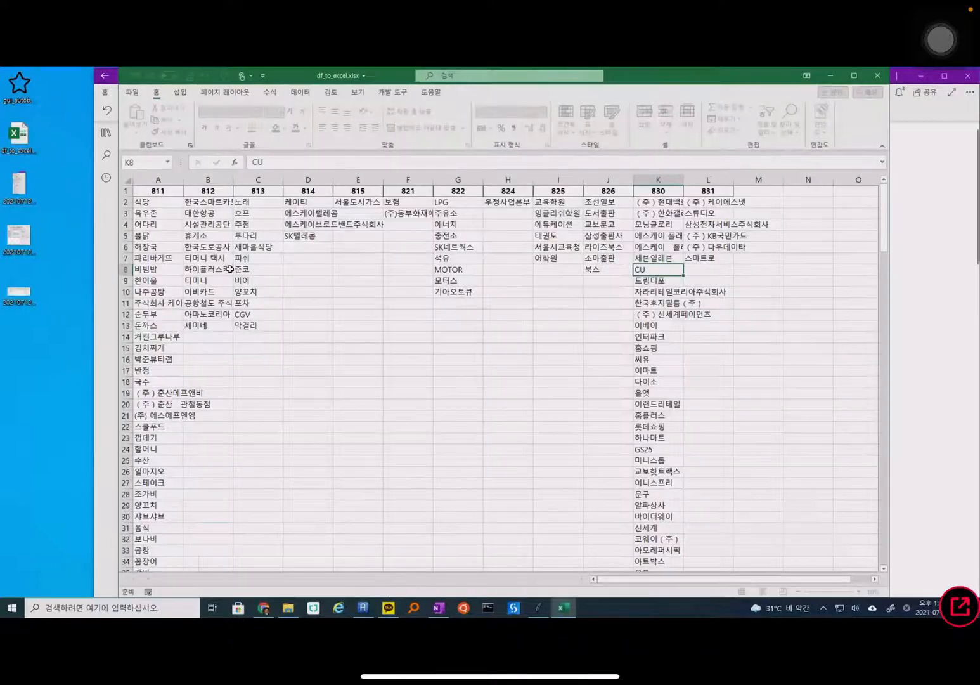
scroll(172, 287, "down", 20)
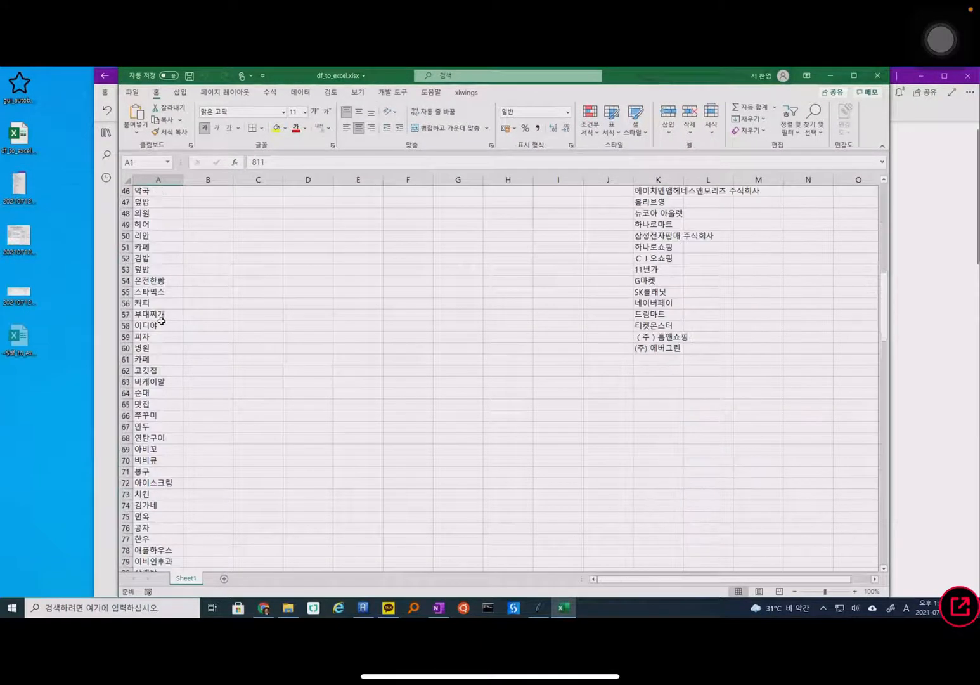
scroll(151, 326, "up", 4)
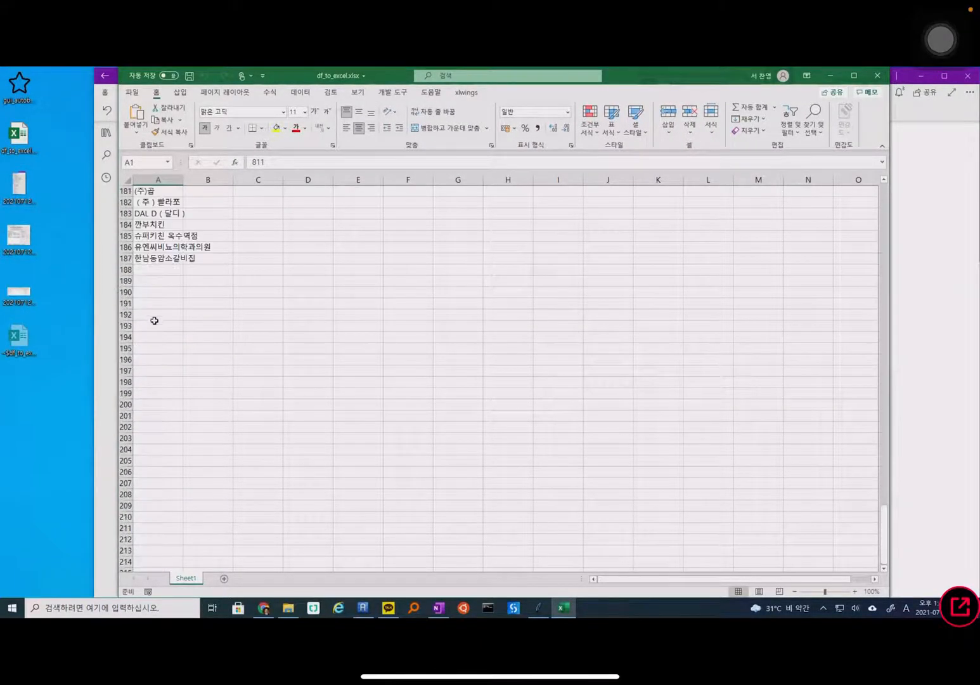
left_click(152, 269)
type("고수찜닭")
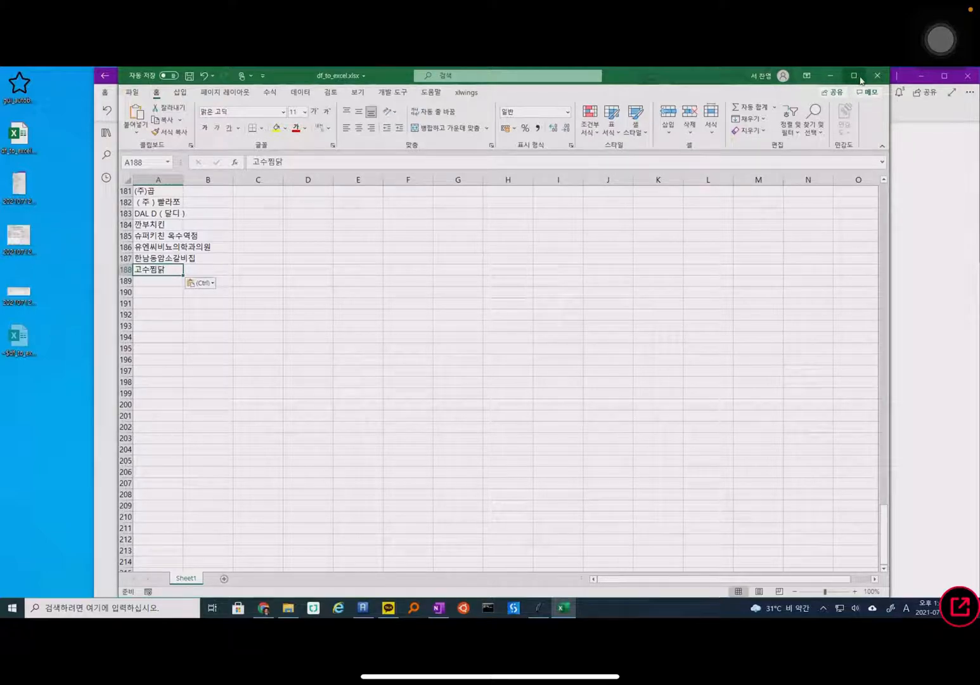
left_click(225, 281)
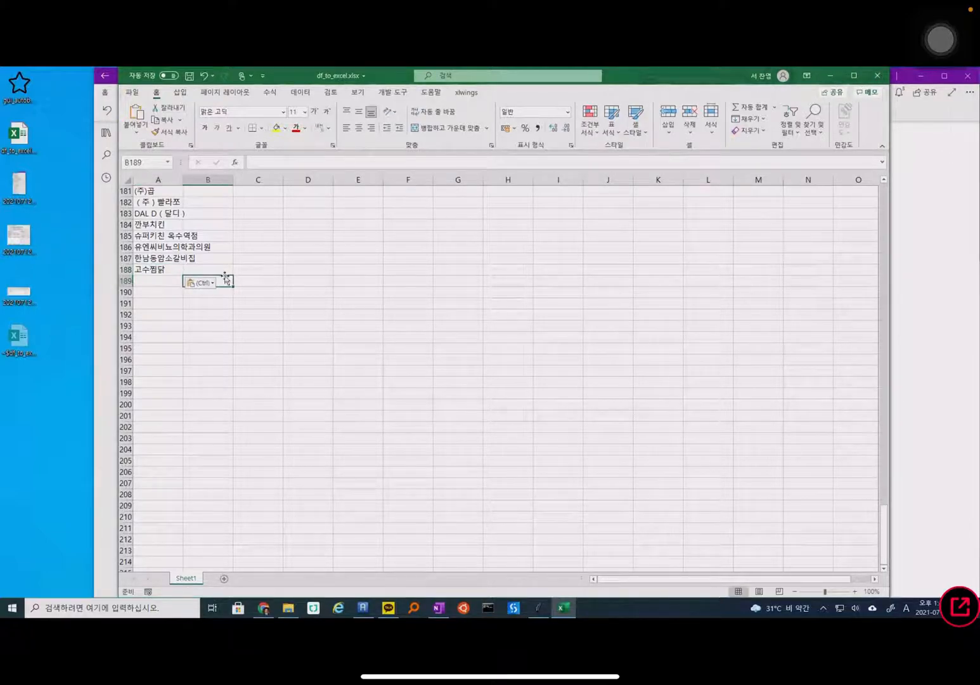
left_click(875, 77)
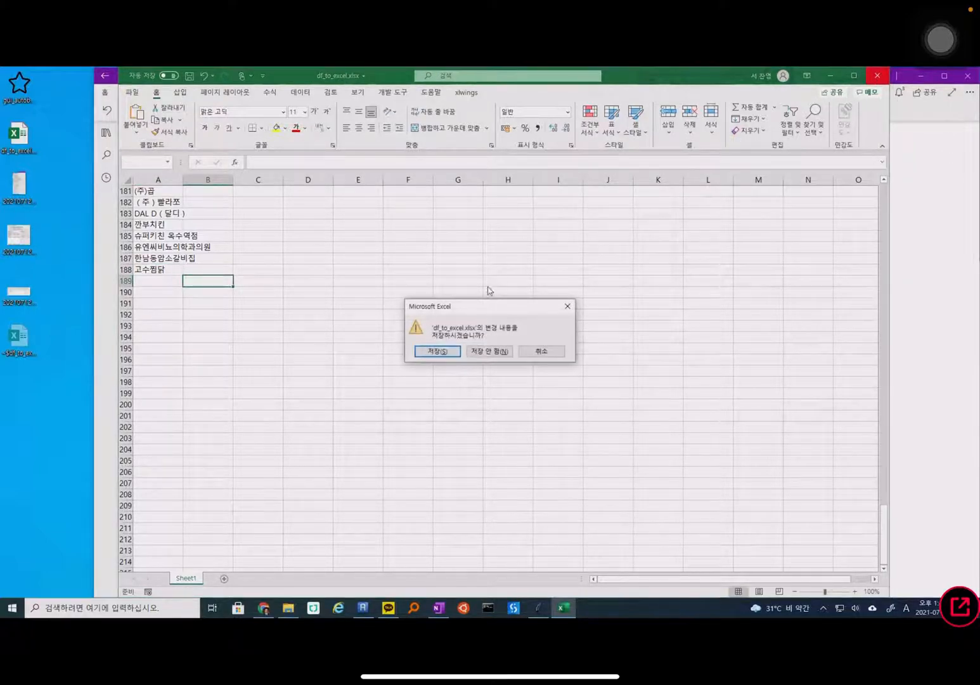
- Save the vendor workbook and highlight the tool's password and line-count fields
left_click(443, 352)
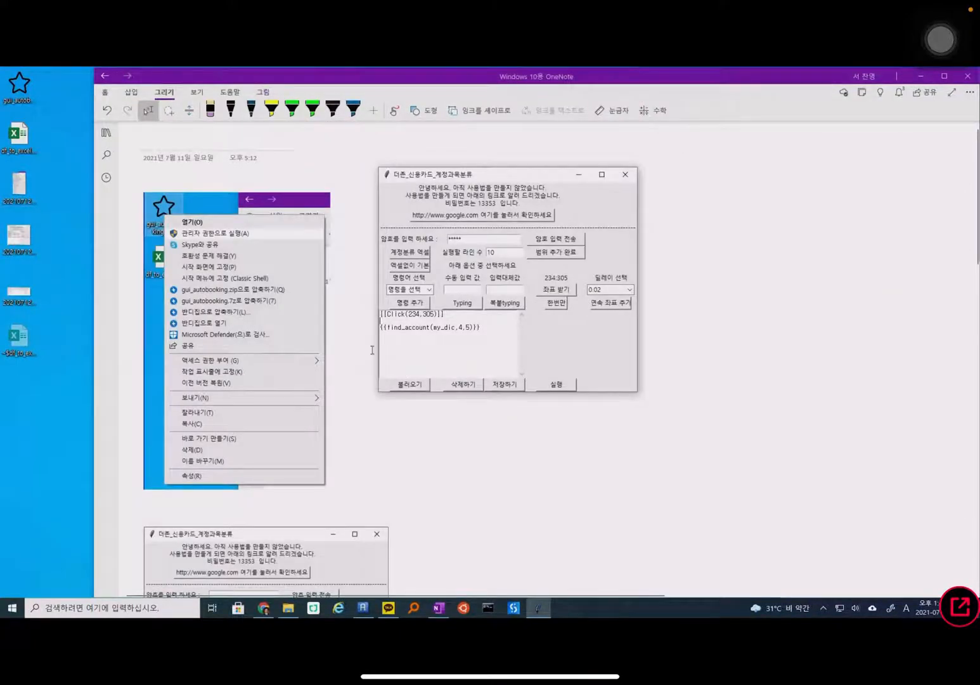
double_click(475, 240)
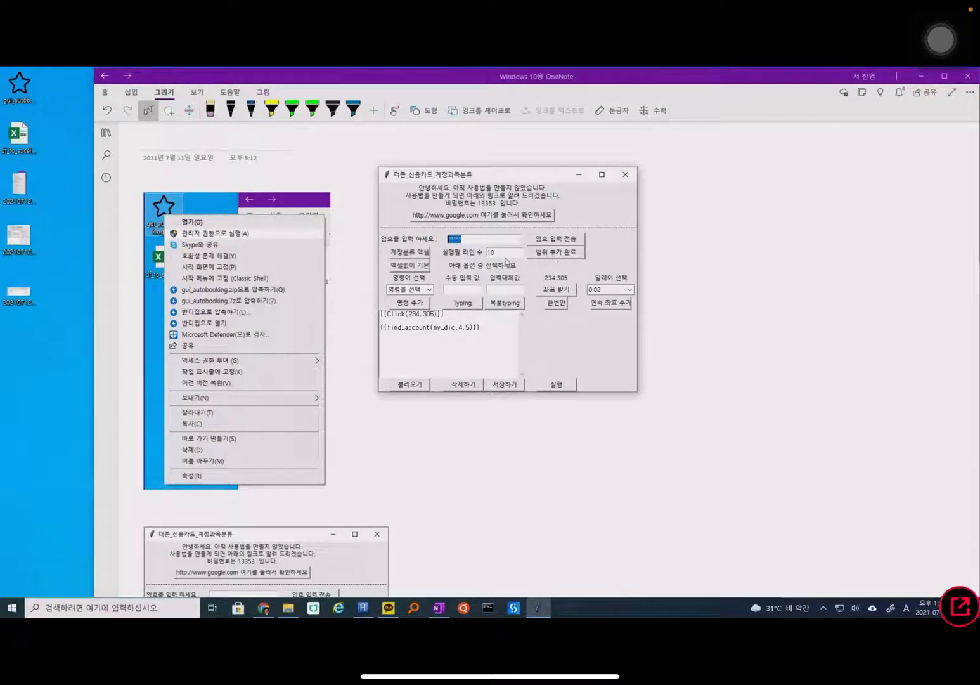
double_click(501, 252)
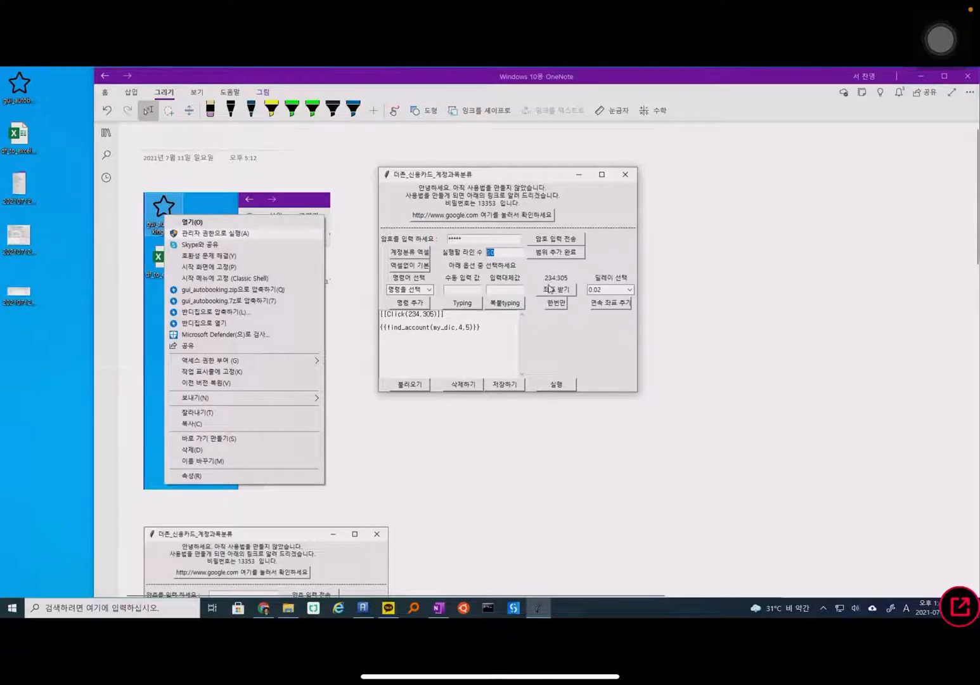
- Highlight the script's Click and find_account lines, then return to Smart A's card list
left_click_drag(446, 314, 375, 314)
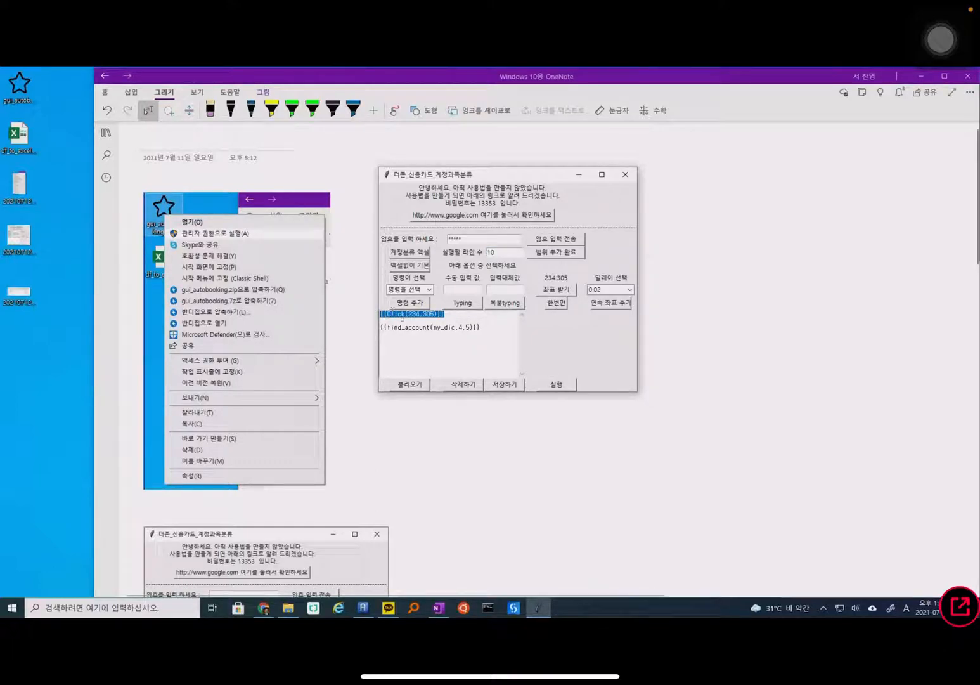
left_click_drag(484, 328, 378, 327)
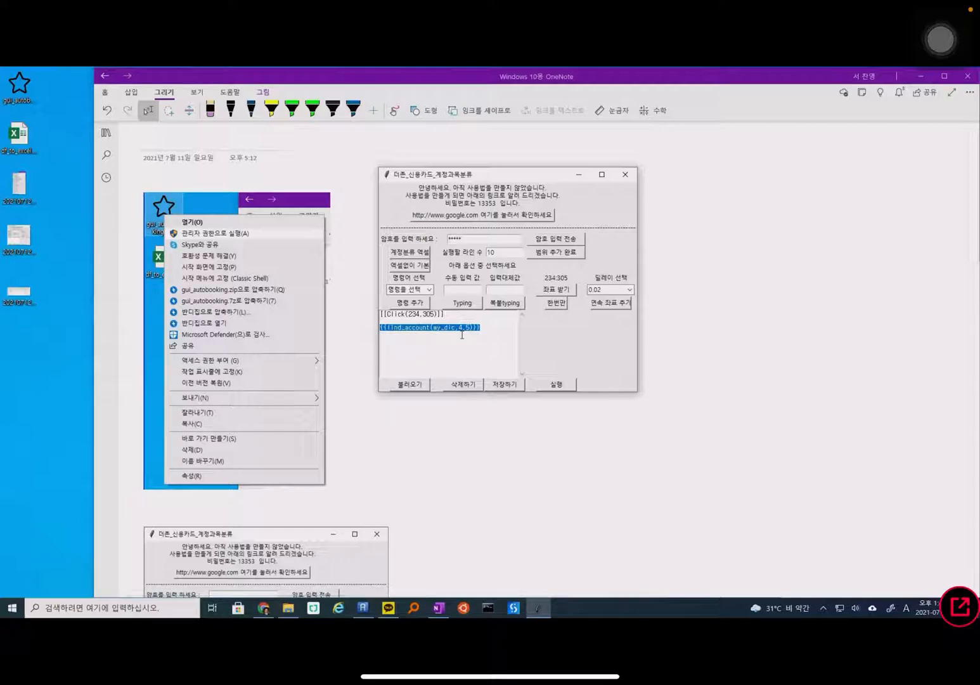
left_click(363, 607)
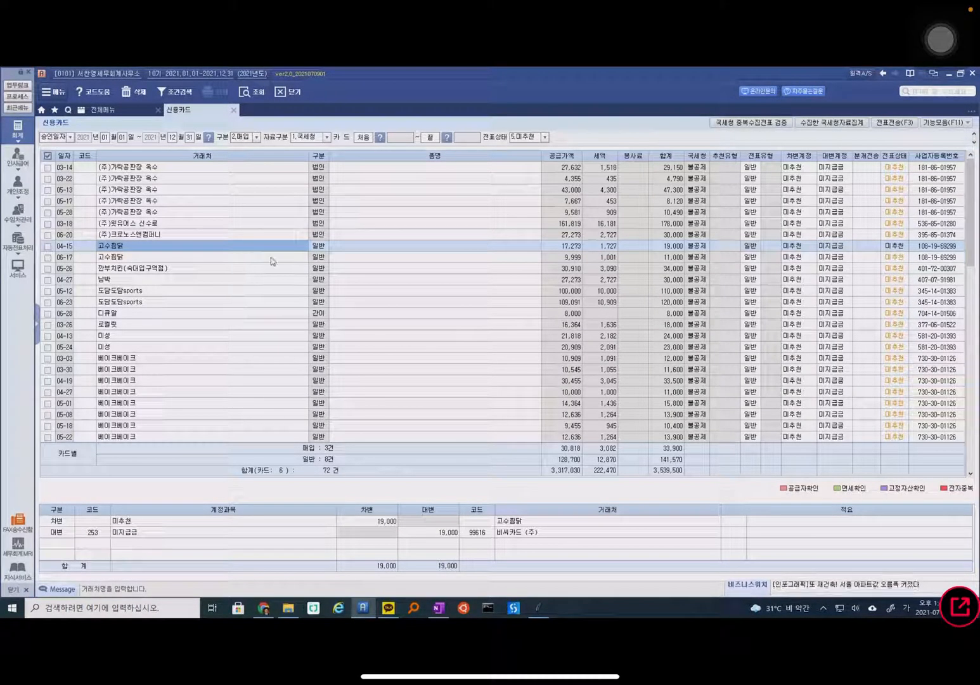
- Select ledger rows 06-17 and 06-23 도담도담sports, bringing the classification tool back in front
left_click(358, 259)
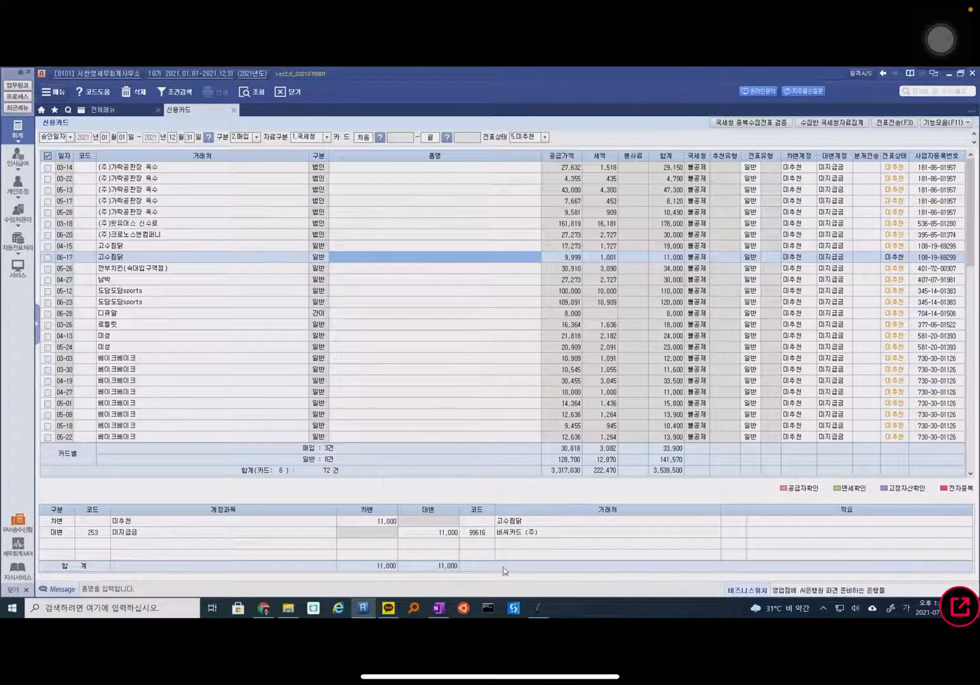
left_click(539, 607)
left_click(466, 328)
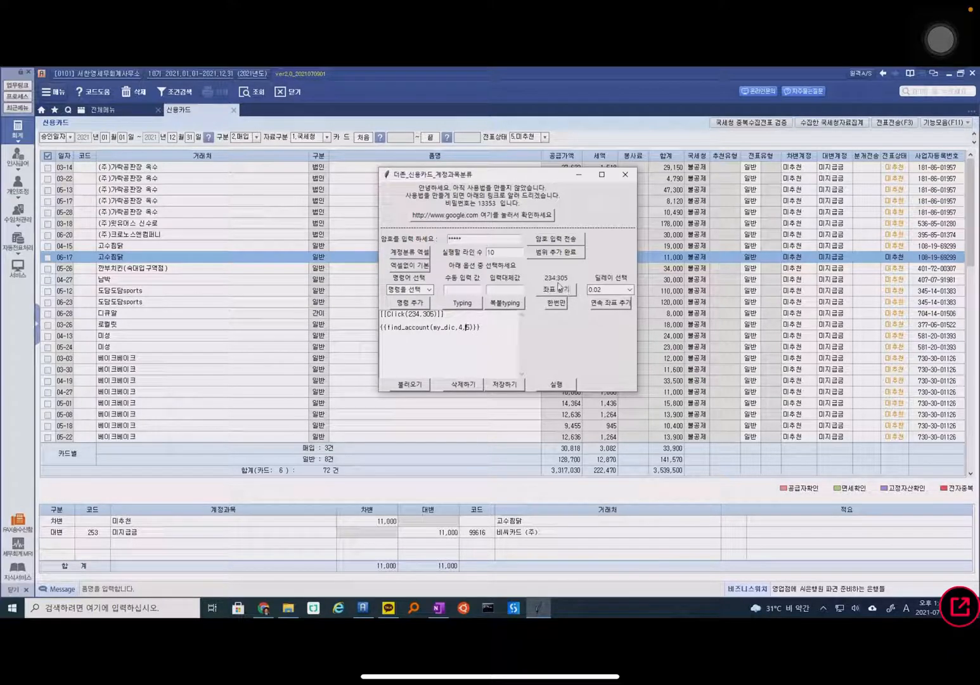
left_click(262, 303)
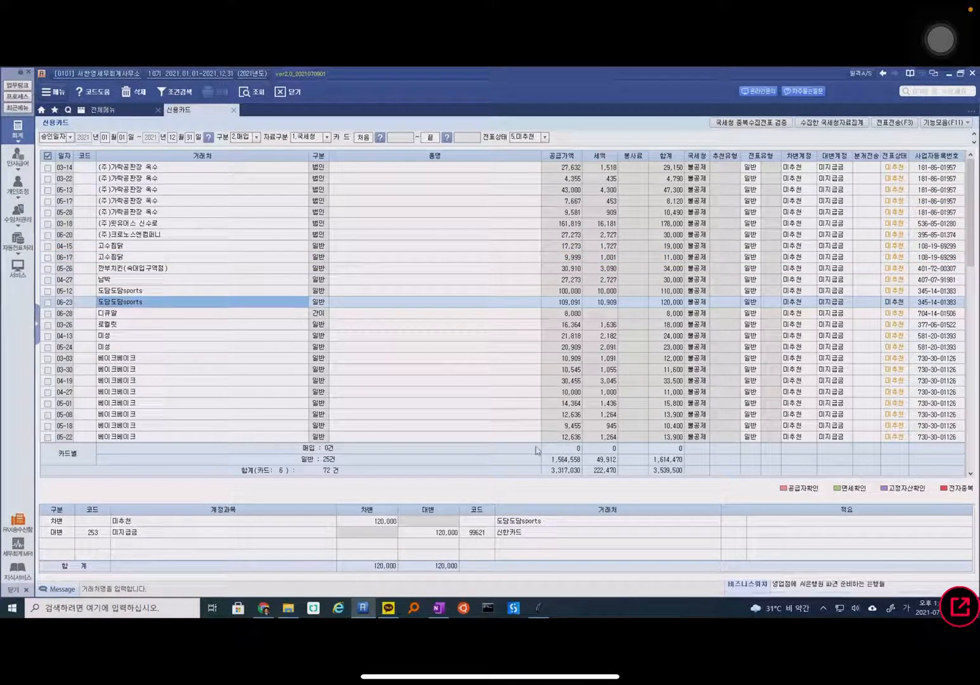
left_click(539, 608)
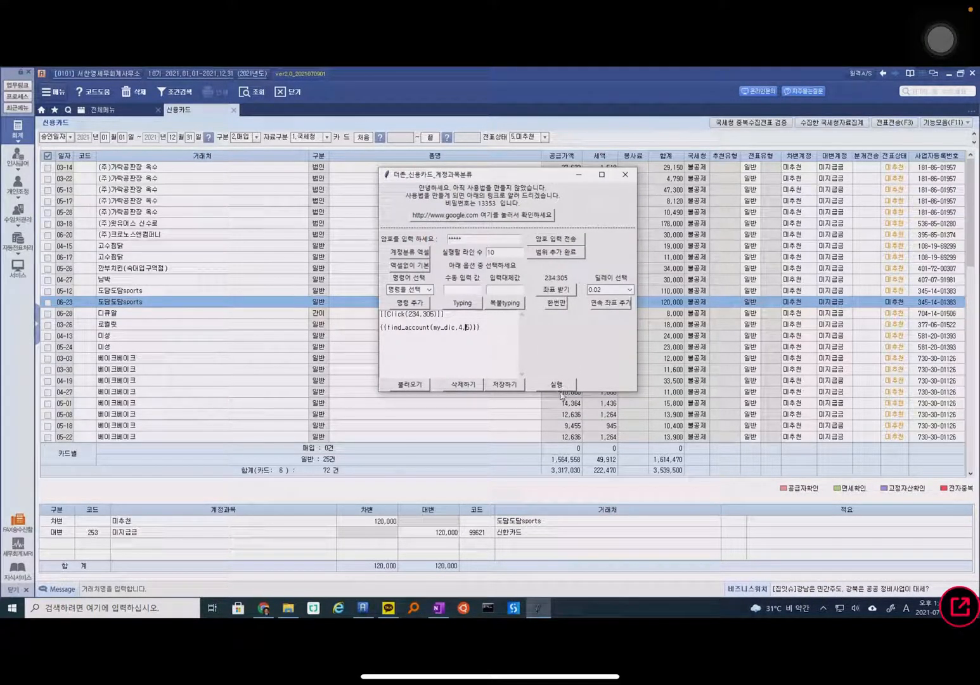
left_click_drag(492, 345, 367, 304)
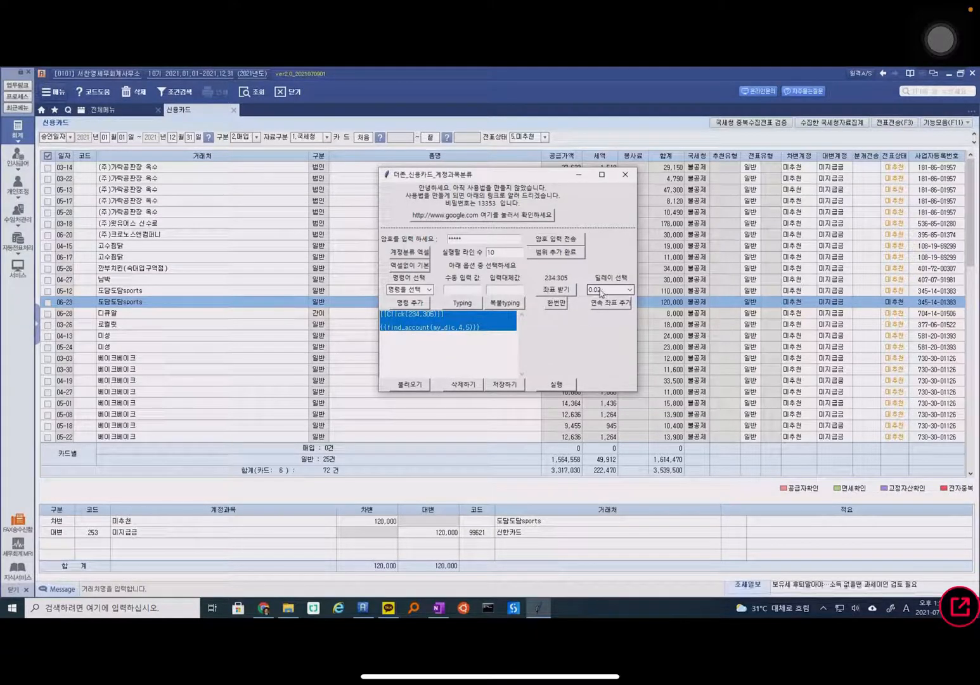
left_click(621, 293)
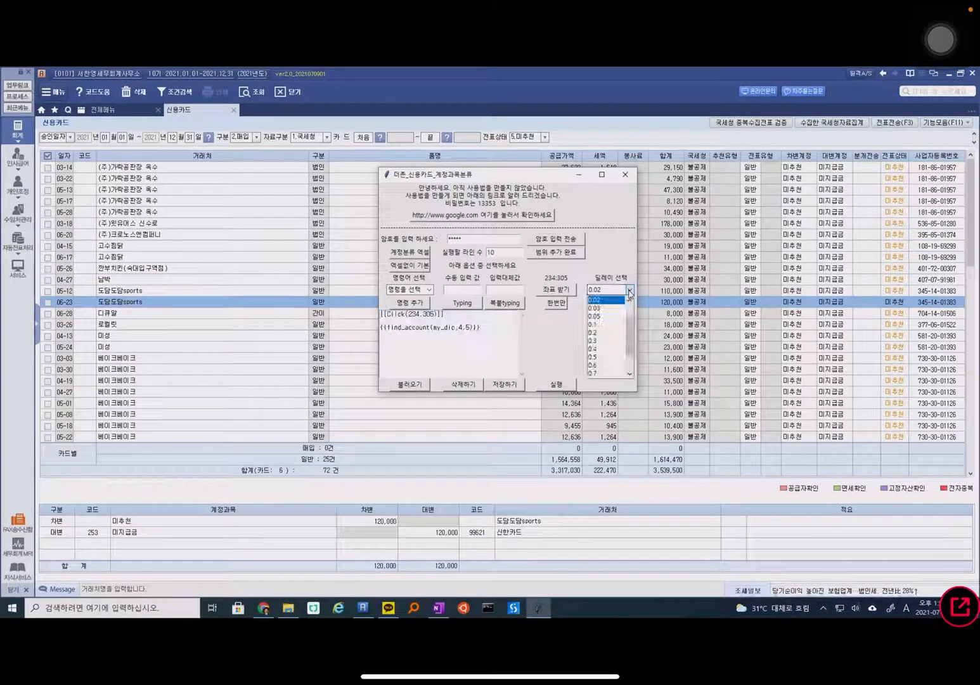
left_click_drag(629, 335, 628, 347)
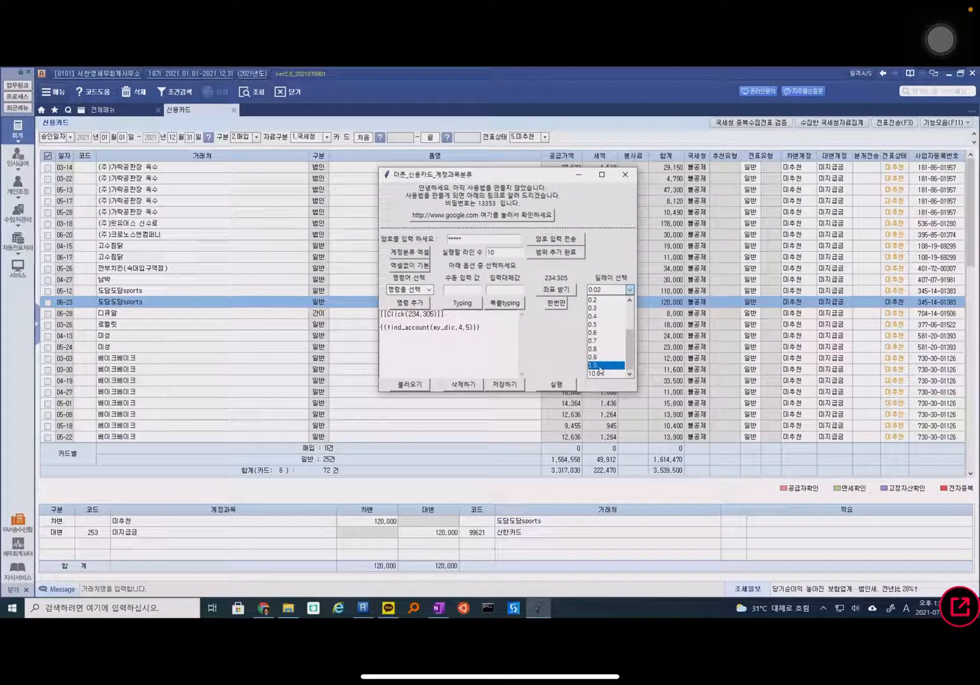
left_click(604, 324)
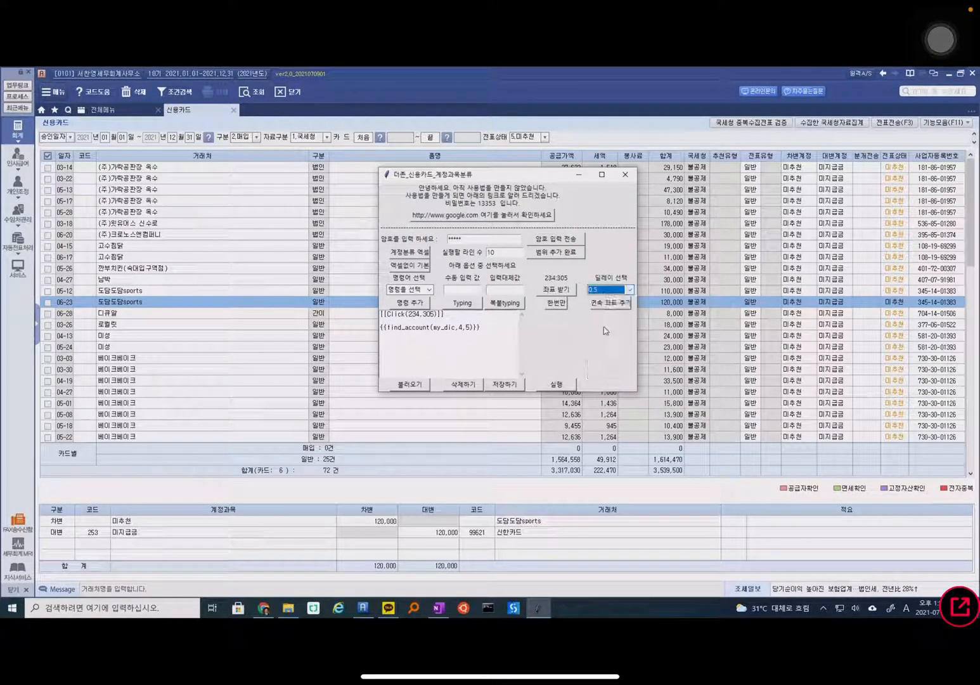
left_click(628, 290)
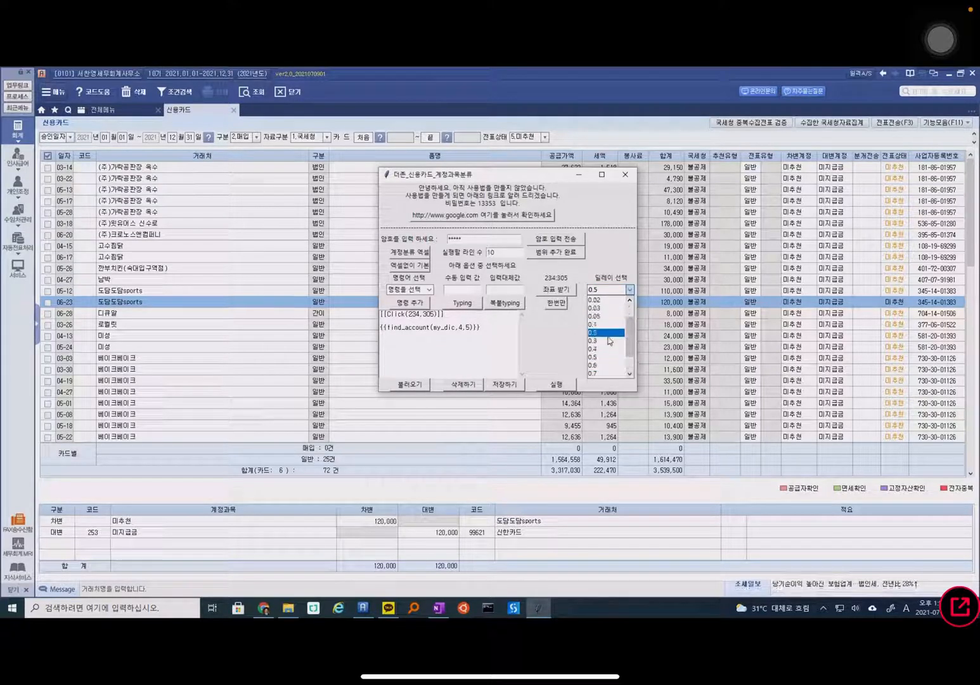
scroll(604, 305, "up", 2)
left_click(604, 302)
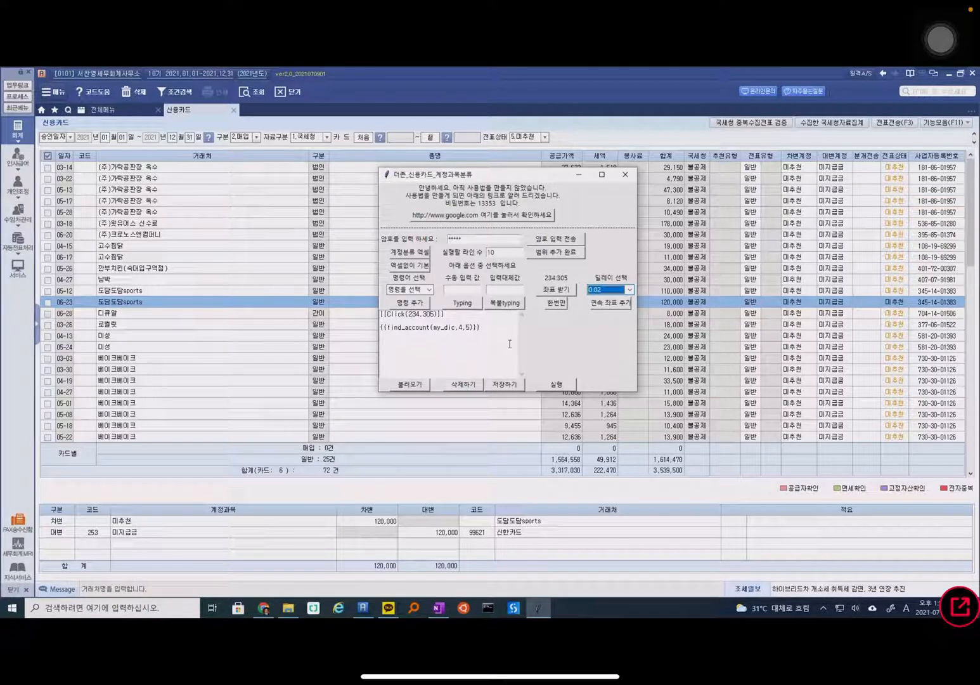
left_click_drag(500, 342, 374, 312)
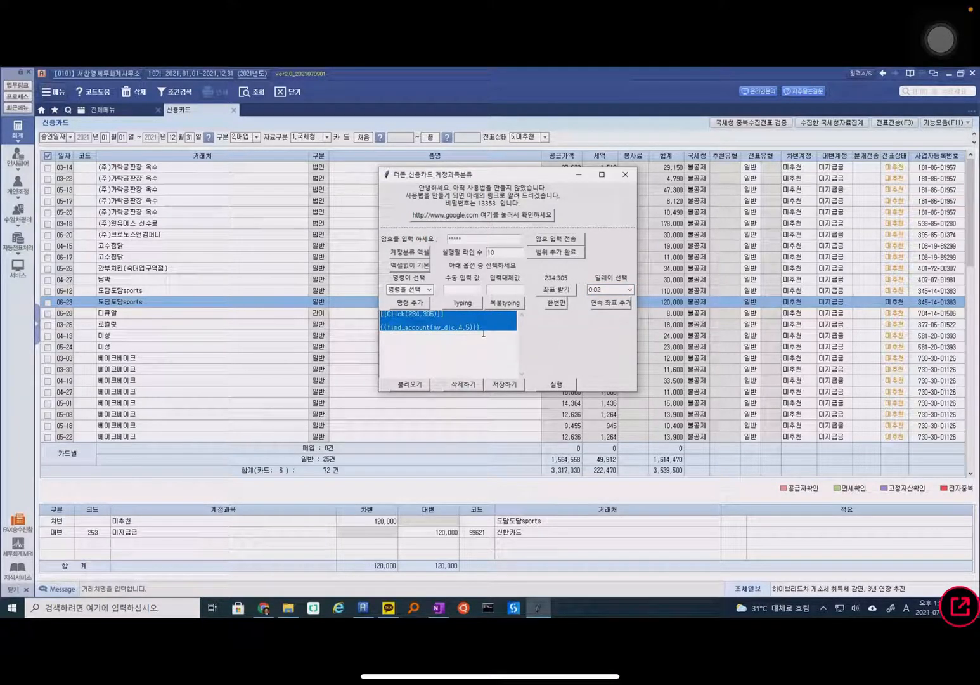
left_click_drag(491, 335, 381, 313)
left_click_drag(426, 339, 381, 312)
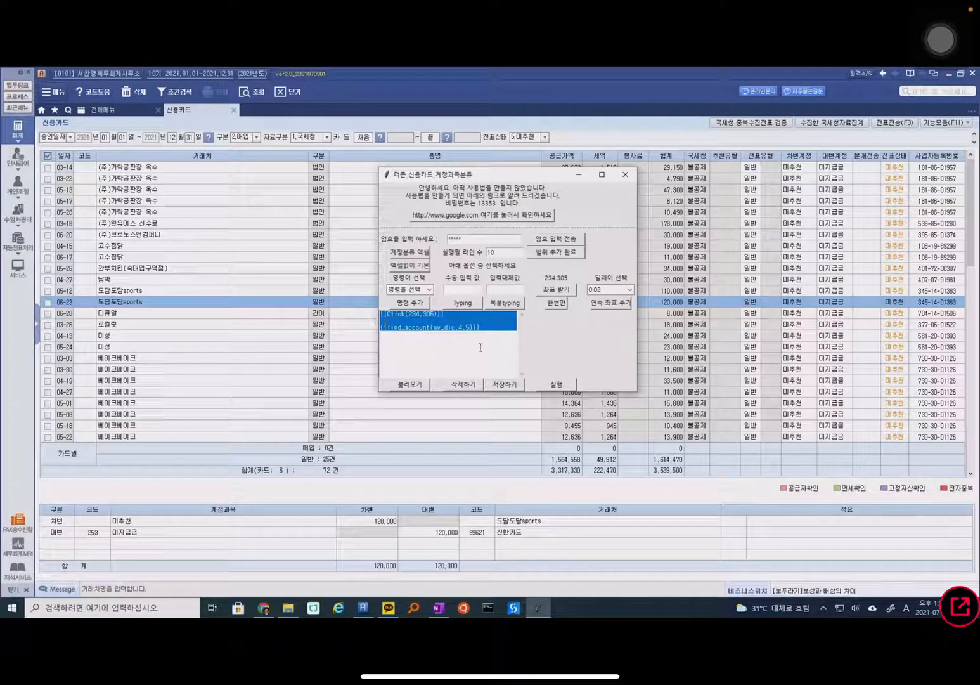
left_click_drag(489, 337, 380, 313)
- Save the Click/find_account script as command1.txt and close the classification tool
left_click(505, 384)
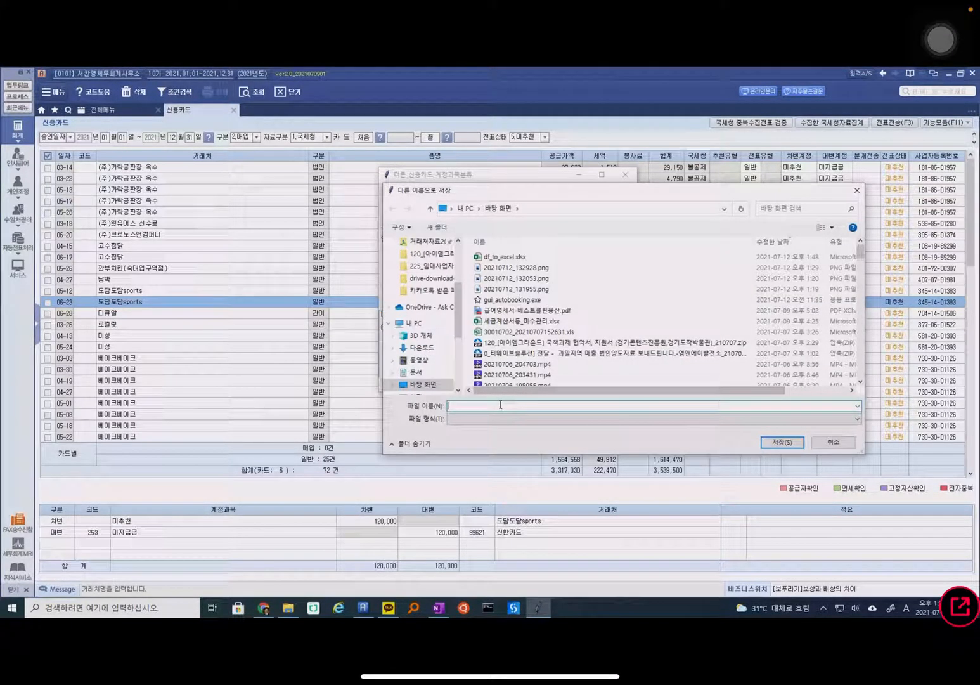
left_click(499, 404)
type("command1")
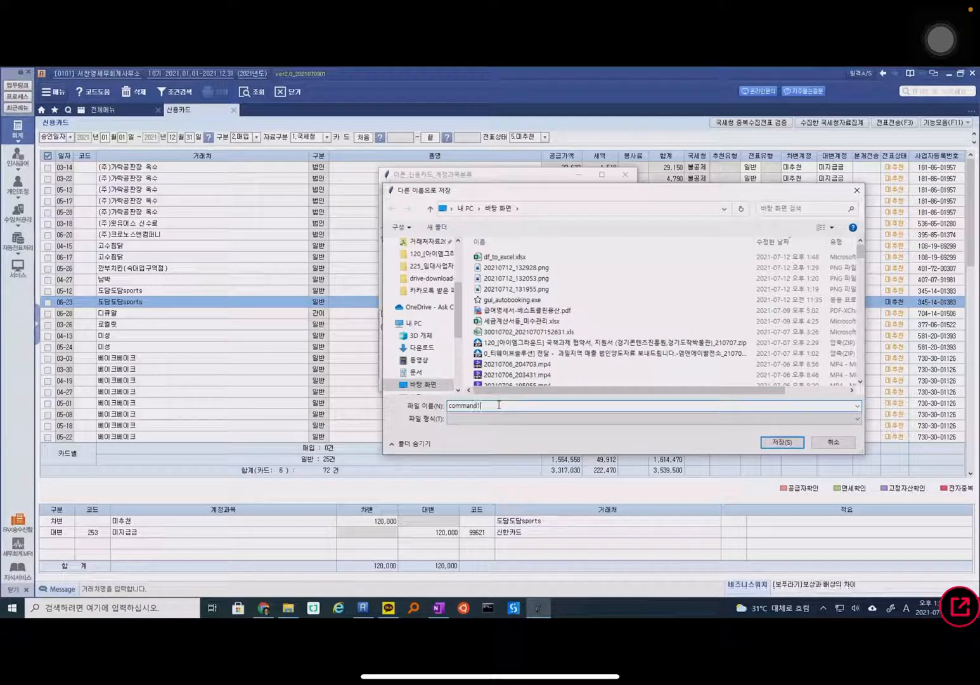
type(".t")
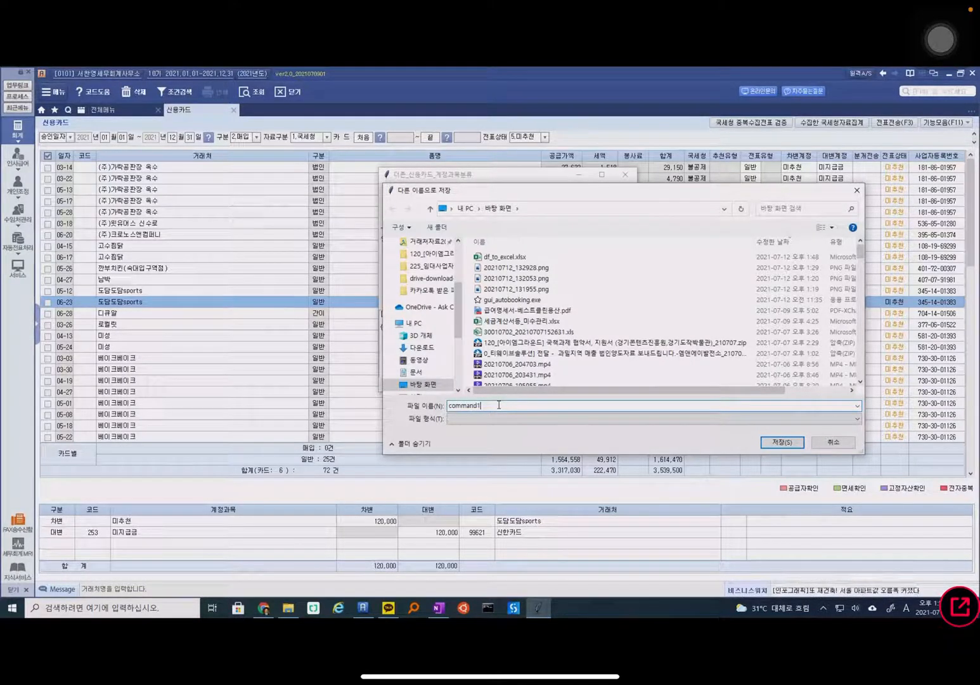
type("xt")
key("Return")
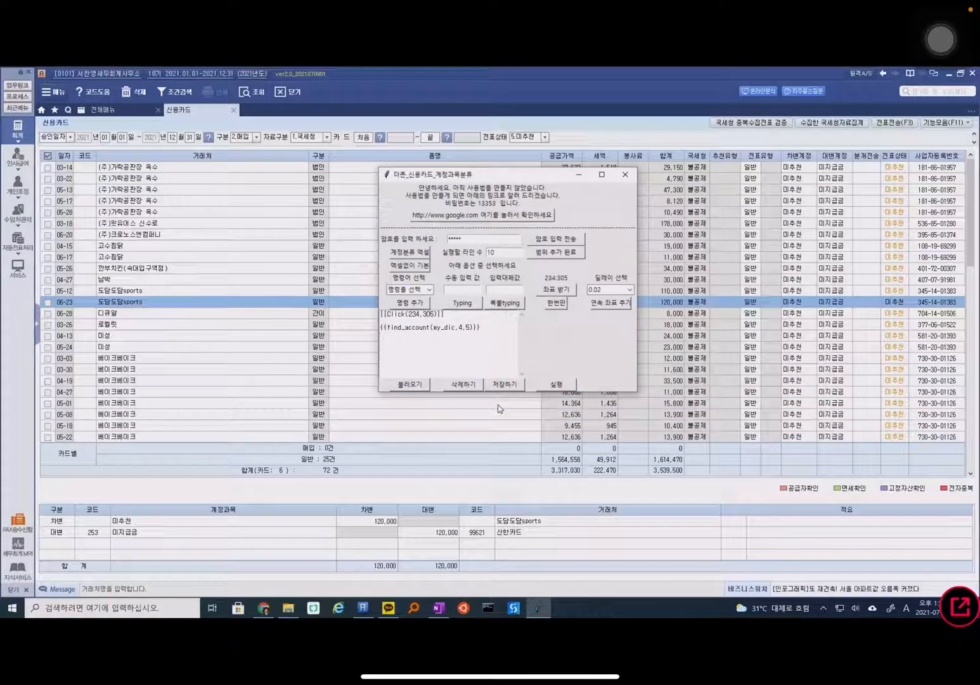
left_click(625, 174)
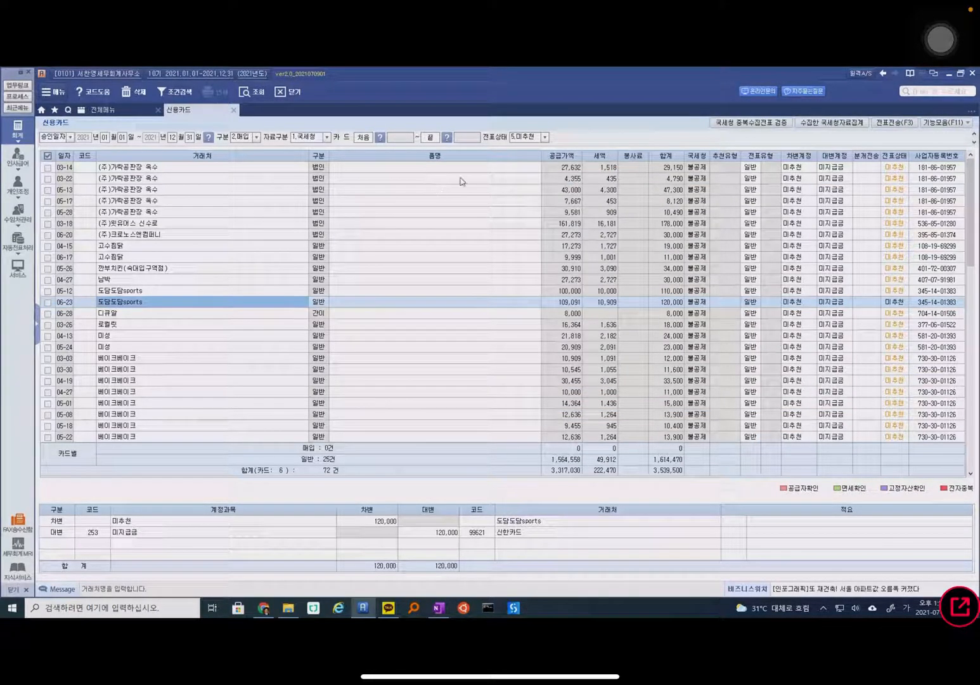
- Relaunch gui_autobooking as administrator, centre its window and unlock it with the password
left_click(949, 73)
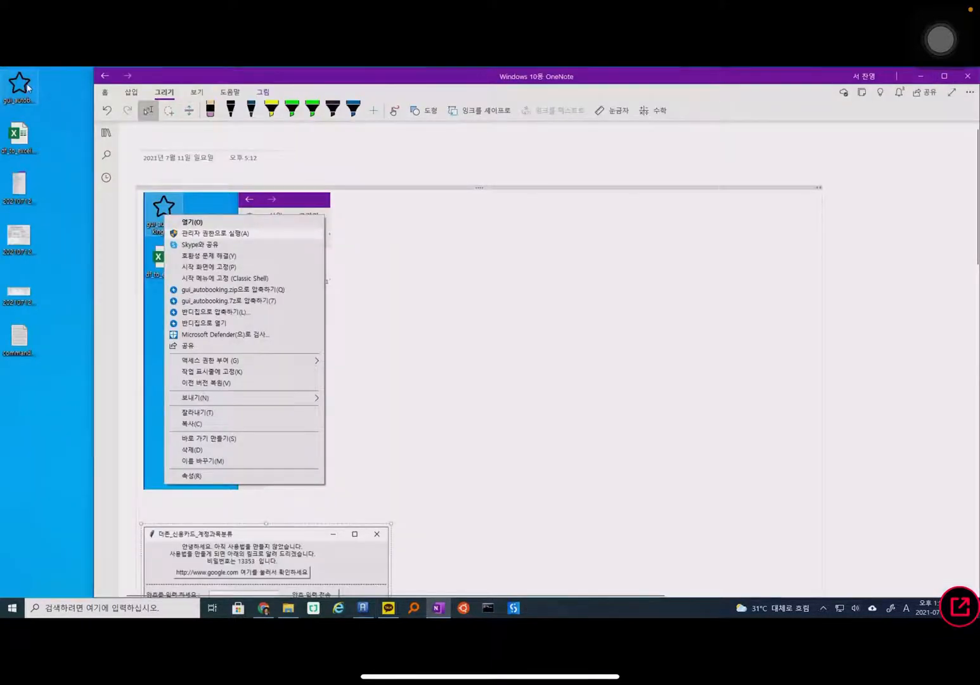
right_click(28, 85)
left_click(70, 104)
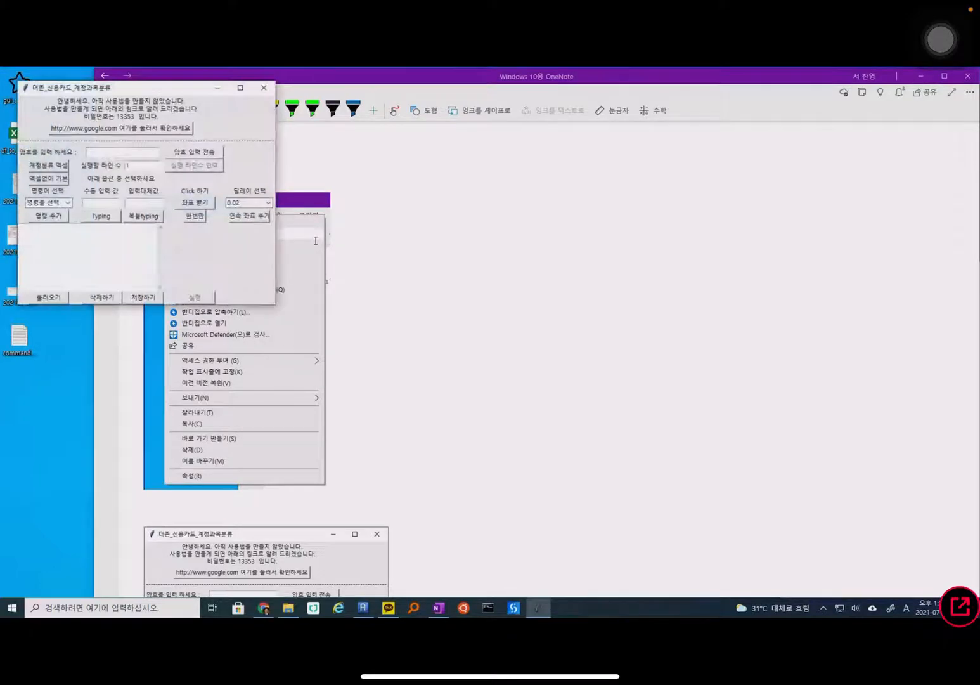
left_click_drag(176, 91, 505, 159)
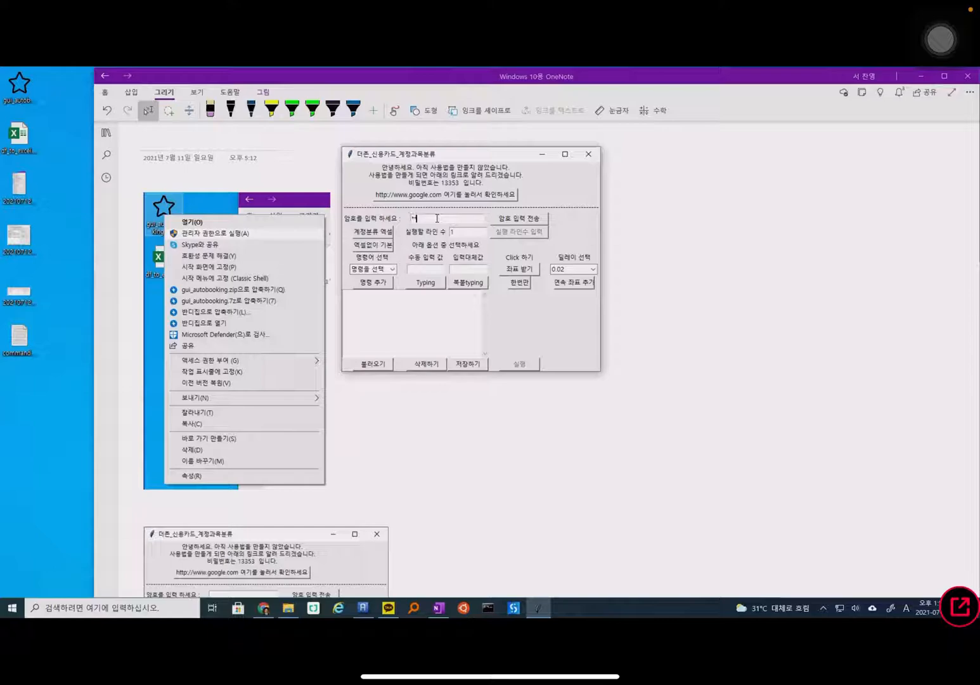
left_click(519, 218)
- Set the lines to run to 10 and load the command1.txt script
left_click(473, 232)
type("0")
left_click(530, 234)
left_click(373, 364)
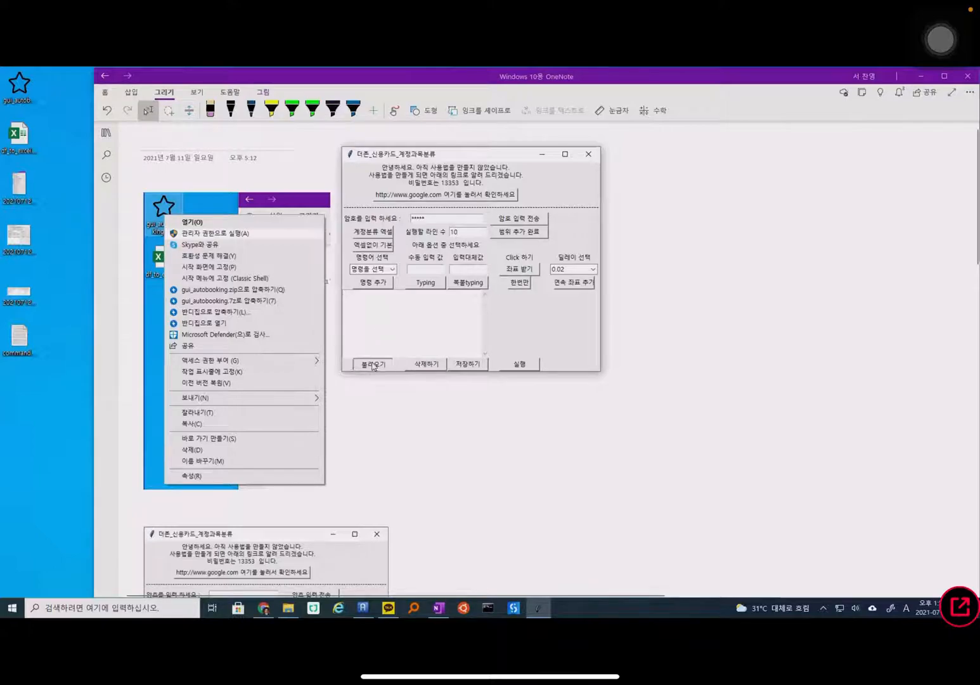
double_click(468, 235)
key("ctrl+a")
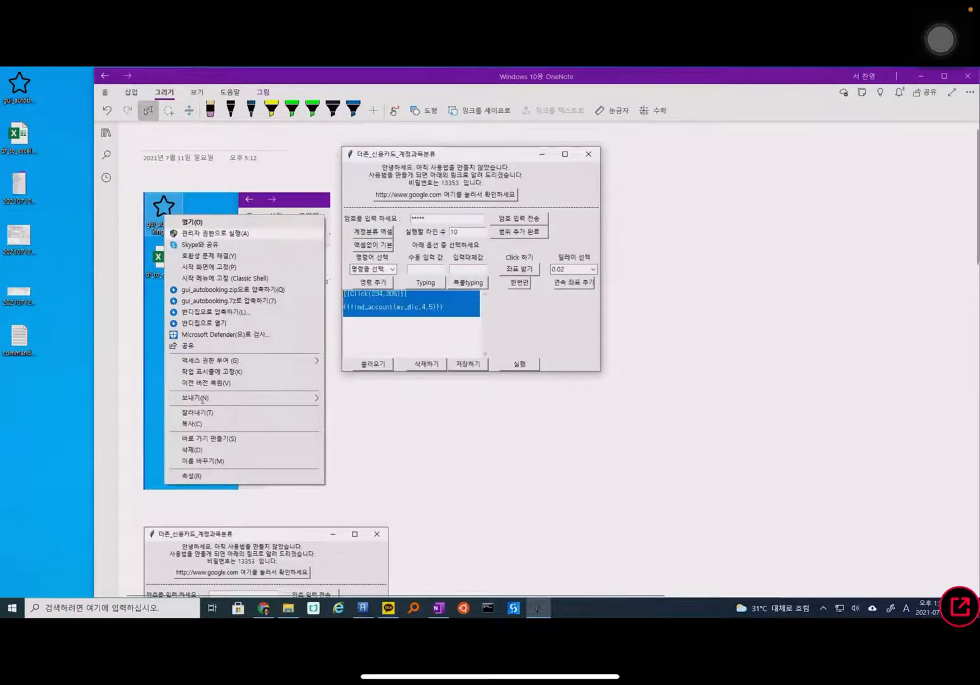
left_click(409, 329)
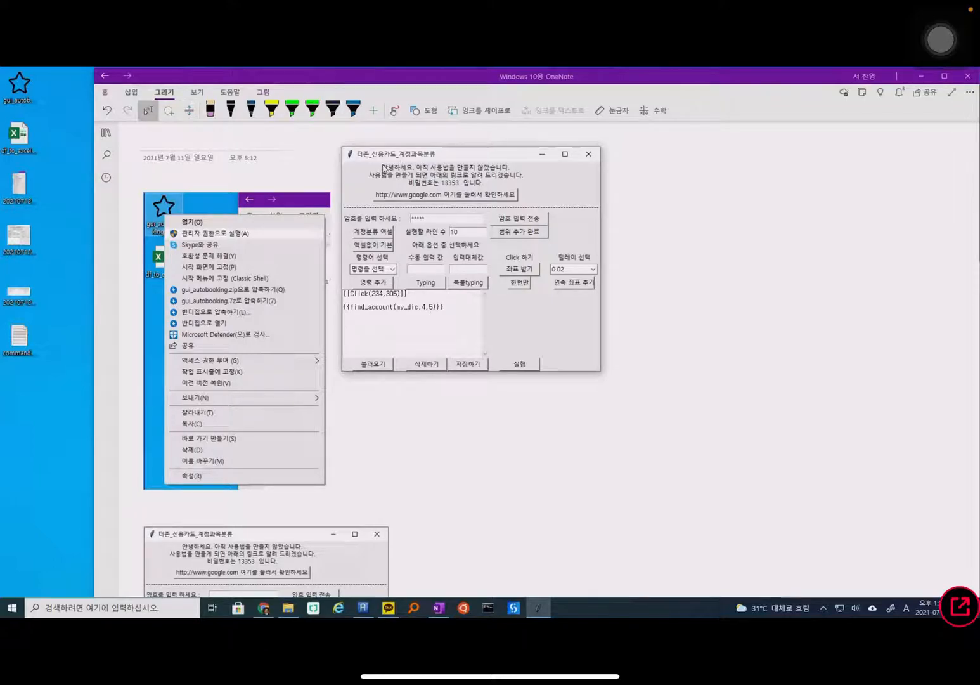
- In OneNote, circle the screenshot's notice text and draw an arrow to its link in black ink
left_click(488, 447)
scroll(489, 432, "down", 3)
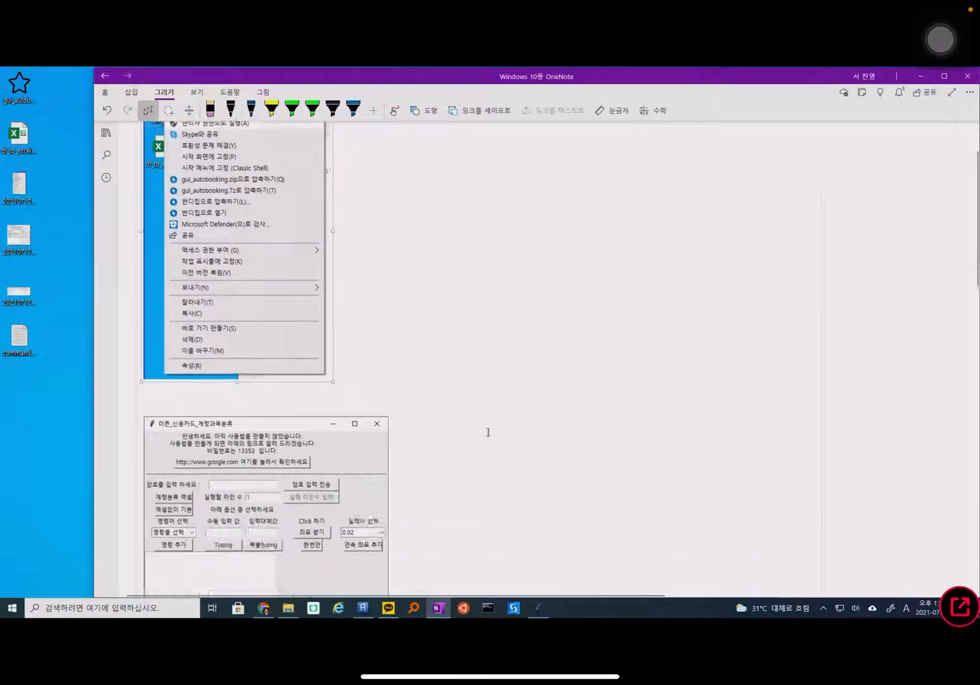
scroll(488, 432, "down", 3)
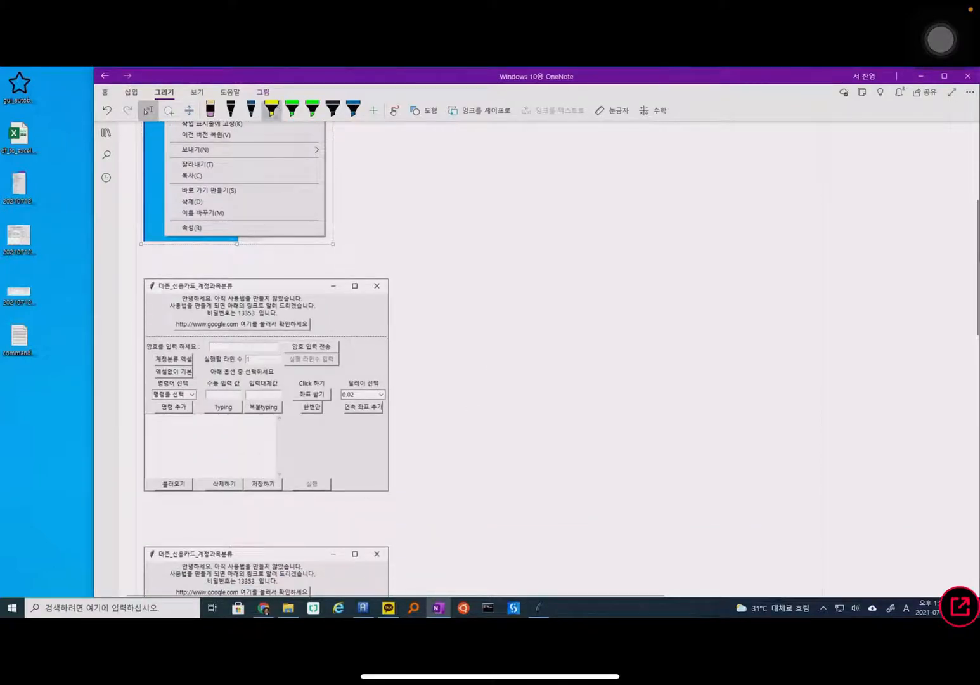
left_click(231, 110)
mouse_move(234, 287)
left_mouse_down()
mouse_move(230, 280)
mouse_move(273, 301)
left_mouse_up()
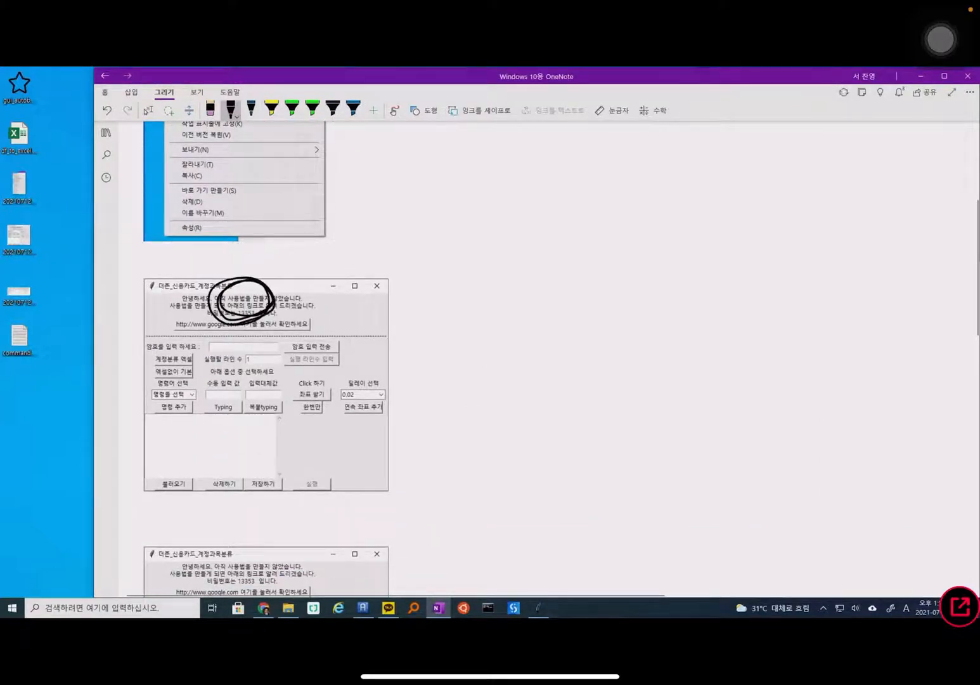
mouse_move(346, 308)
left_mouse_down()
mouse_move(318, 326)
mouse_move(343, 323)
left_mouse_up()
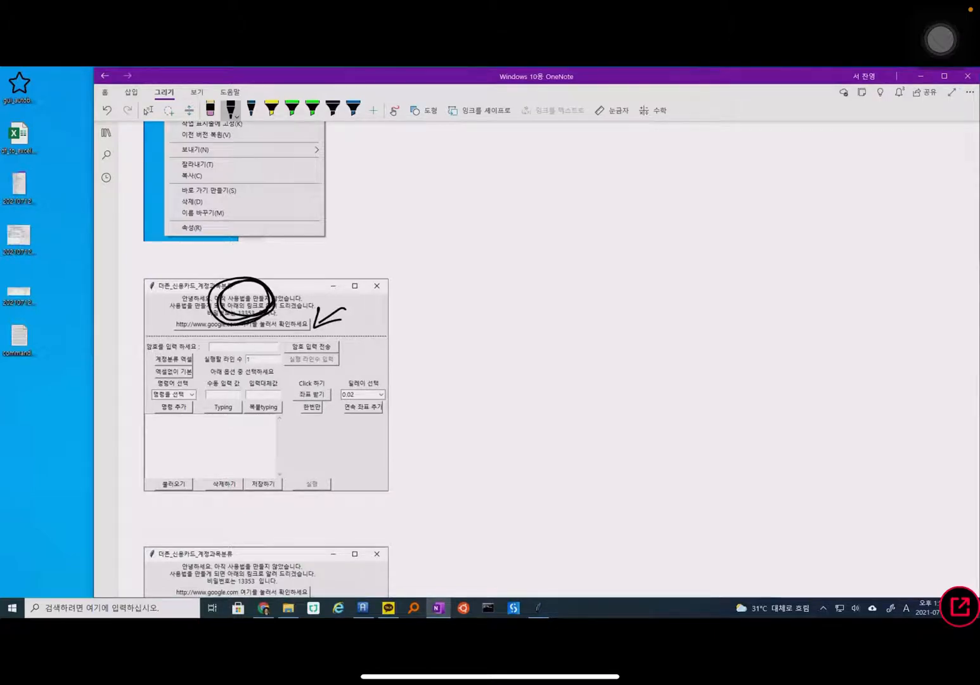